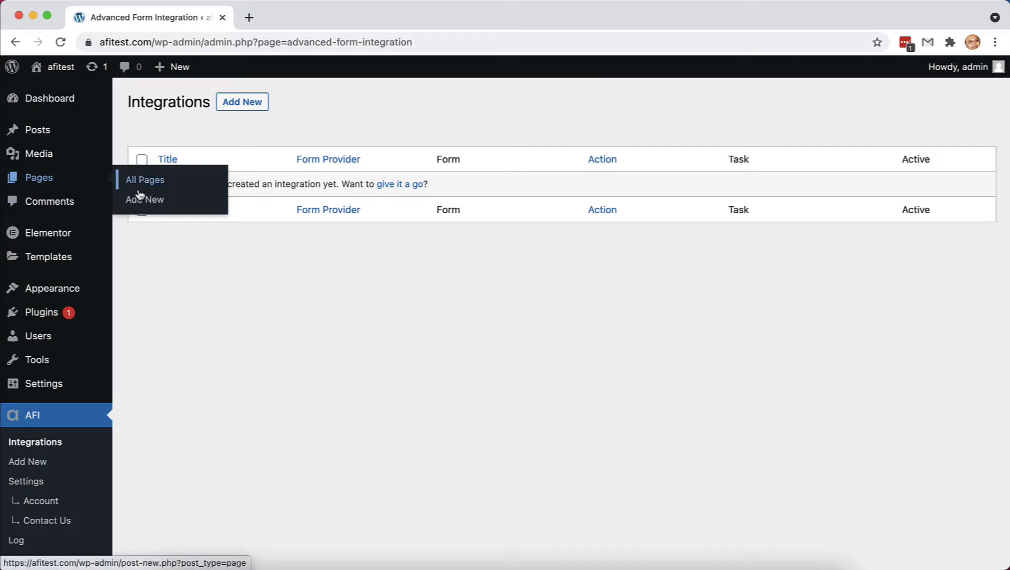
- Add a new page titled 'Elementor Form', publish it, and launch Edit with Elementor
{"action": "left_click", "coordinate": [150, 203]}
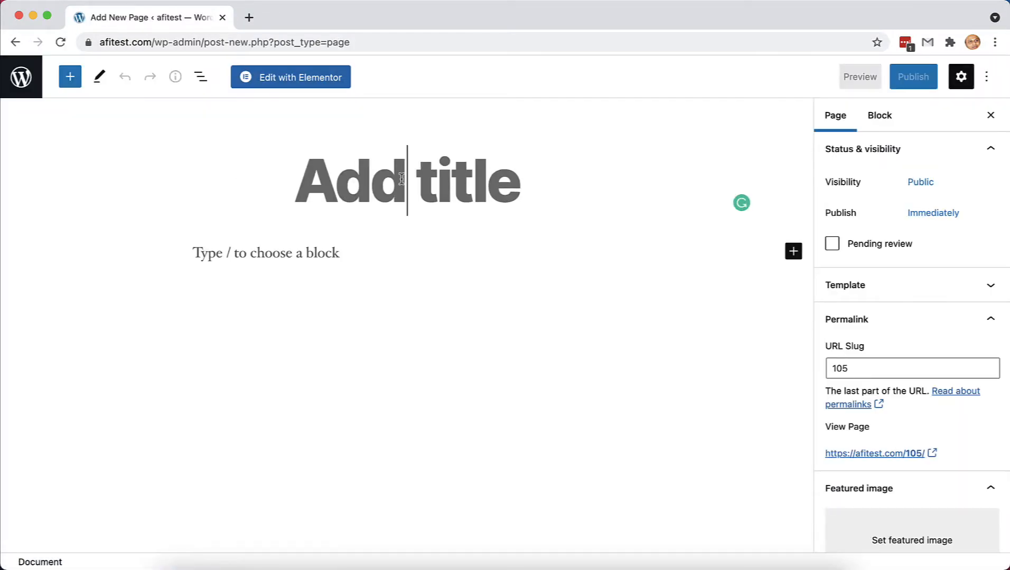
{"action": "type", "text": "Elementor Form"}
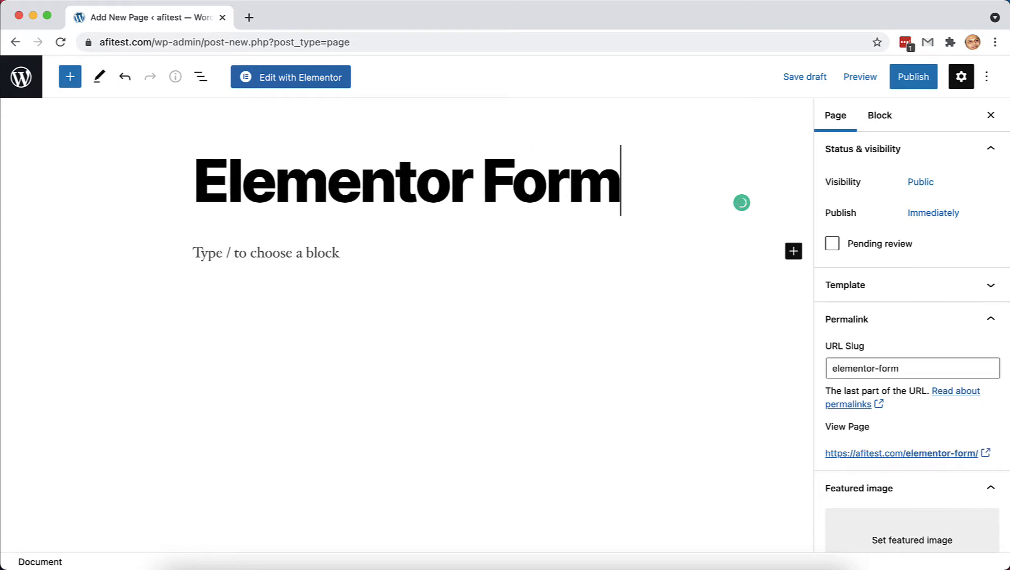
{"action": "left_click", "coordinate": [913, 79]}
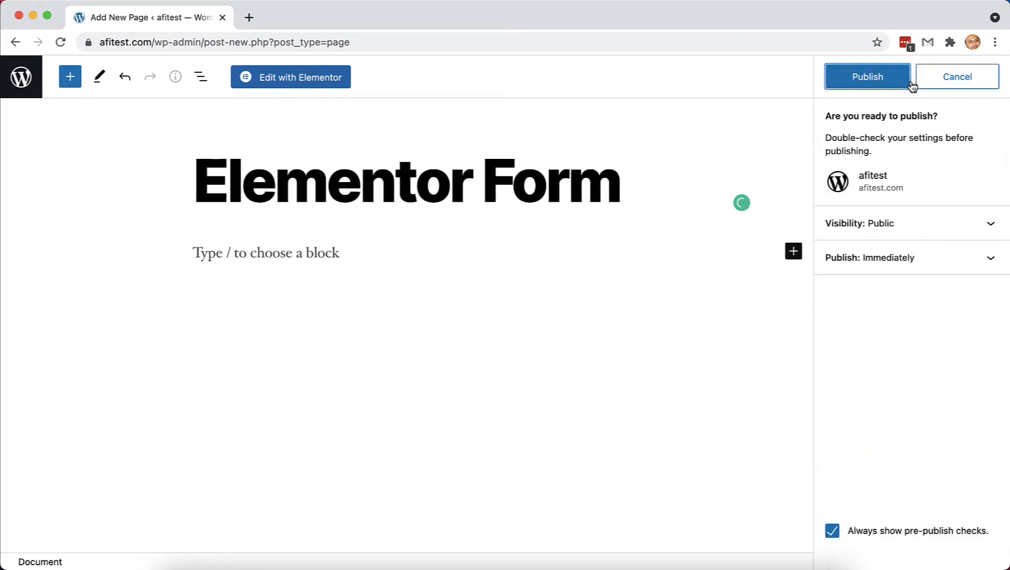
{"action": "left_click", "coordinate": [867, 83]}
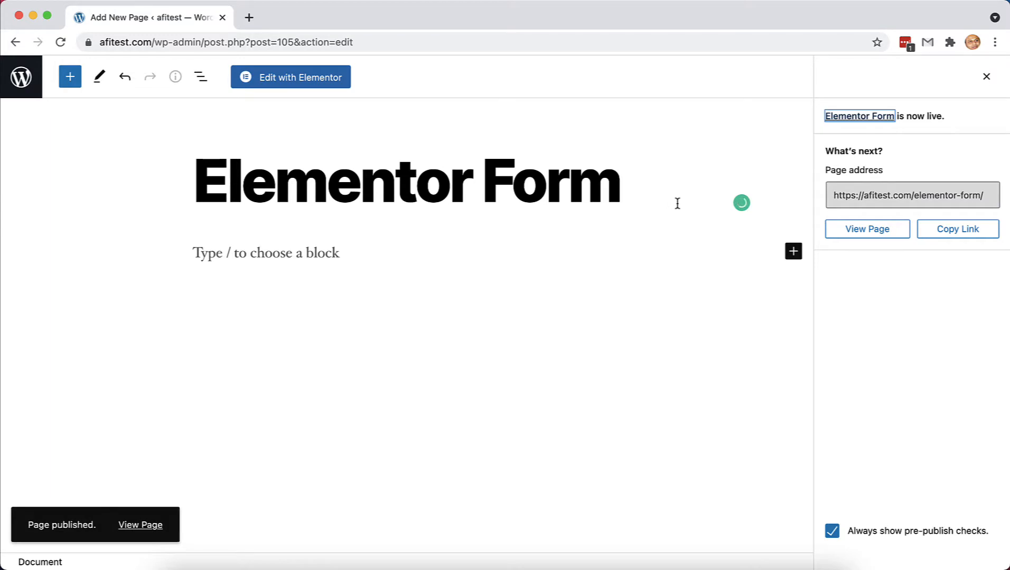
{"action": "left_click", "coordinate": [307, 84]}
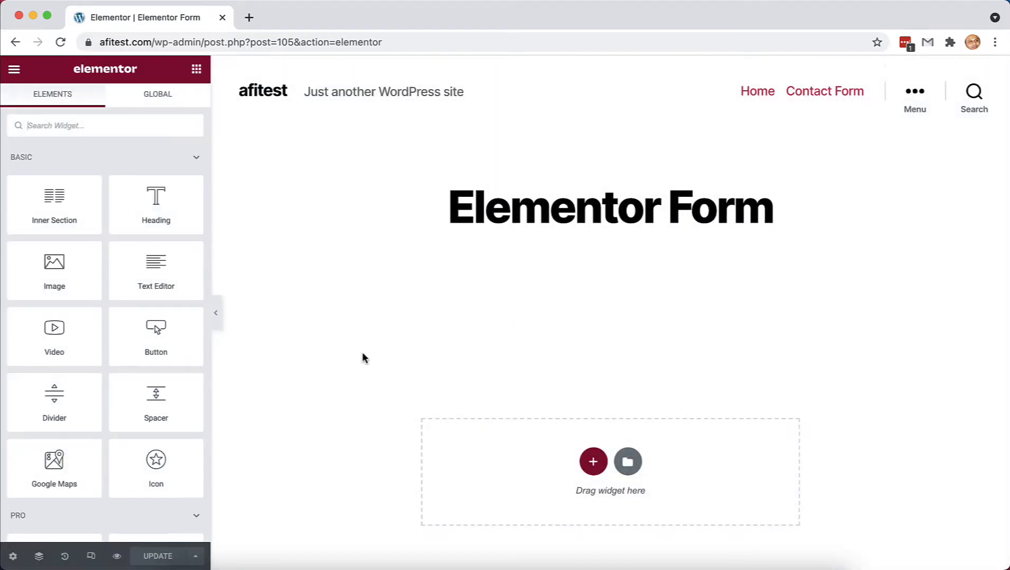
- Drop an Elementor Form widget onto the page, rename it 'Subscriber Form', and update
{"action": "scroll", "coordinate": [362, 352], "scroll_direction": "down", "scroll_amount": 2}
{"action": "left_click", "coordinate": [124, 129]}
{"action": "type", "text": "for"}
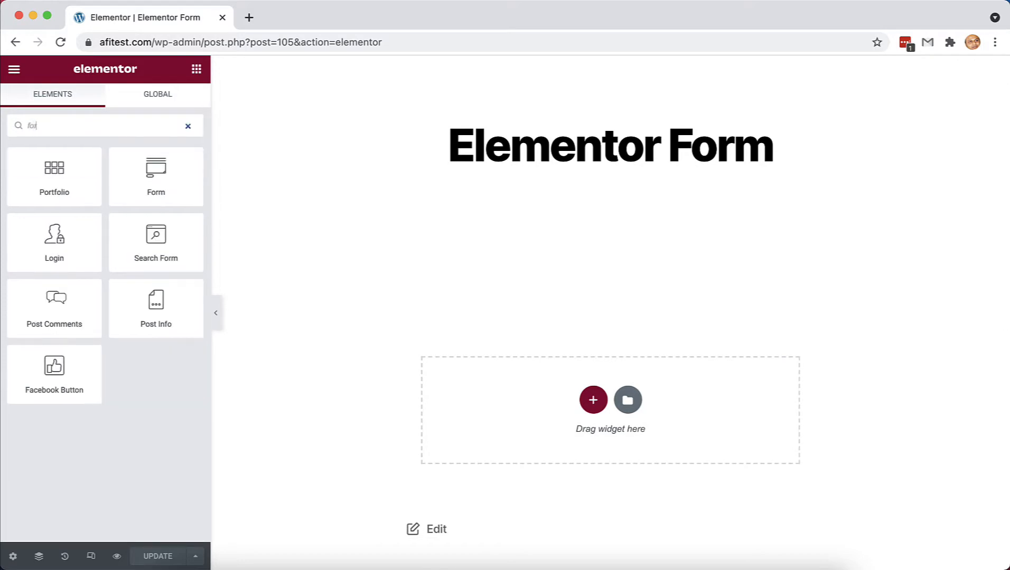
{"action": "type", "text": "m"}
{"action": "left_click_drag", "start_coordinate": [78, 171], "coordinate": [526, 424]}
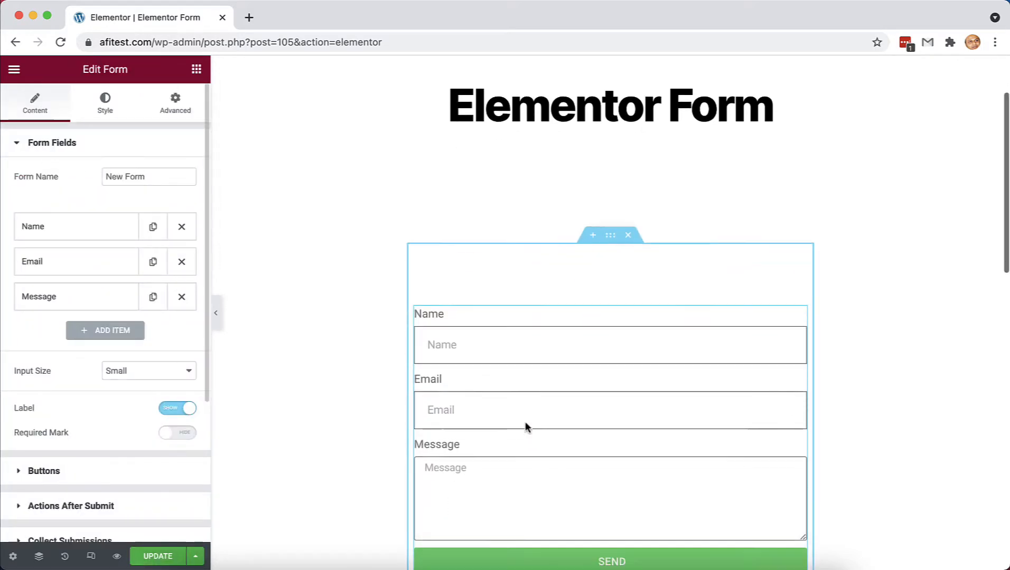
{"action": "triple_click", "coordinate": [164, 179]}
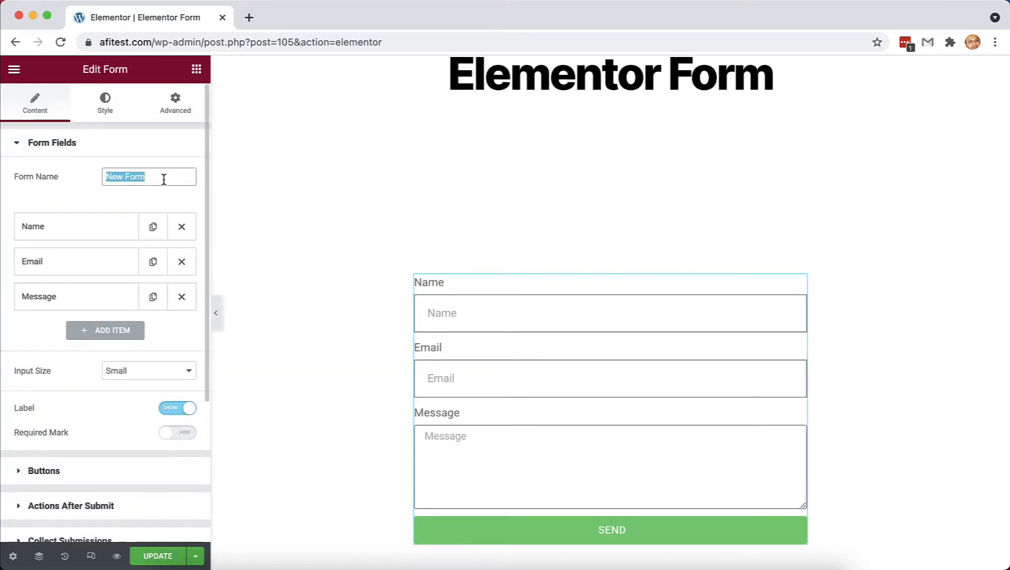
{"action": "type", "text": "Subscriber Form"}
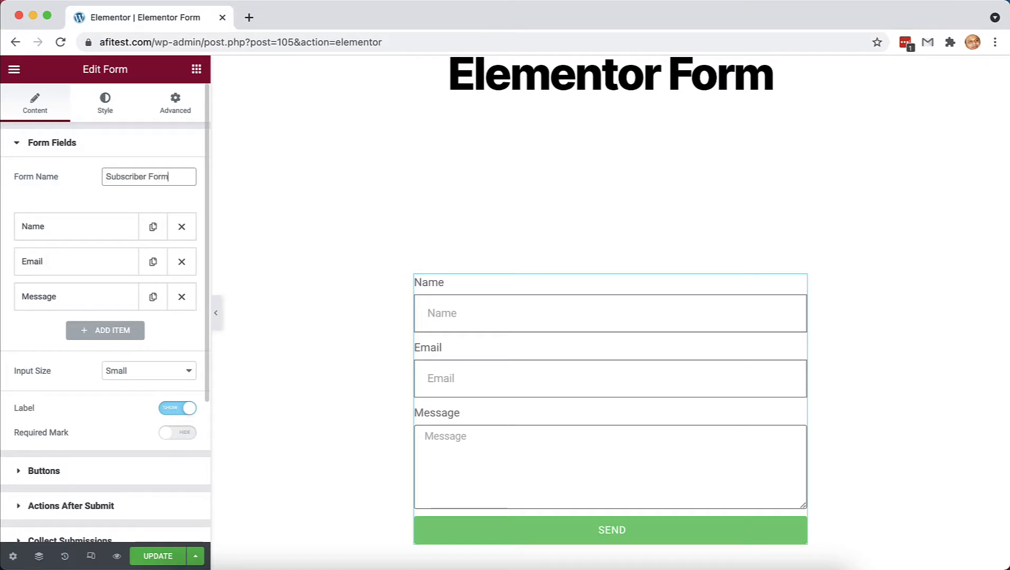
{"action": "left_click", "coordinate": [158, 557]}
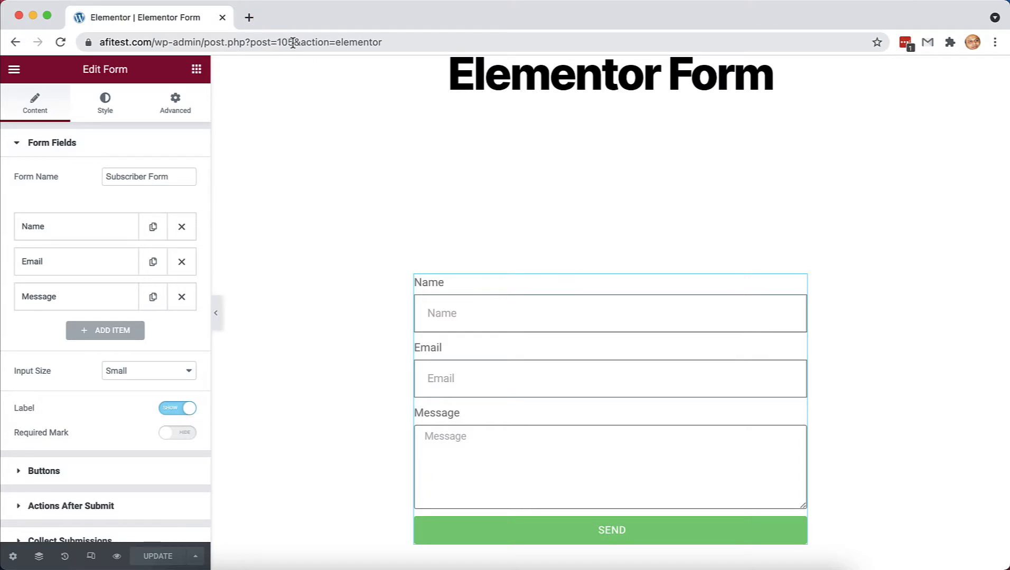
- In a new tab, start an AFI integration with Elementor Pro Form as data provider
{"action": "left_click", "coordinate": [250, 18]}
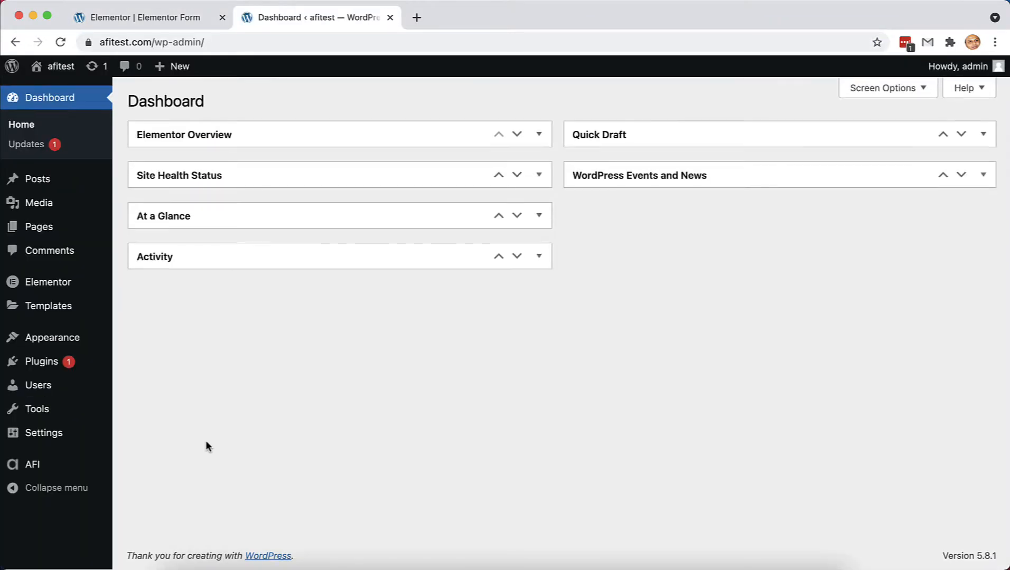
{"action": "mouse_move", "coordinate": [85, 468]}
{"action": "left_click", "coordinate": [151, 404]}
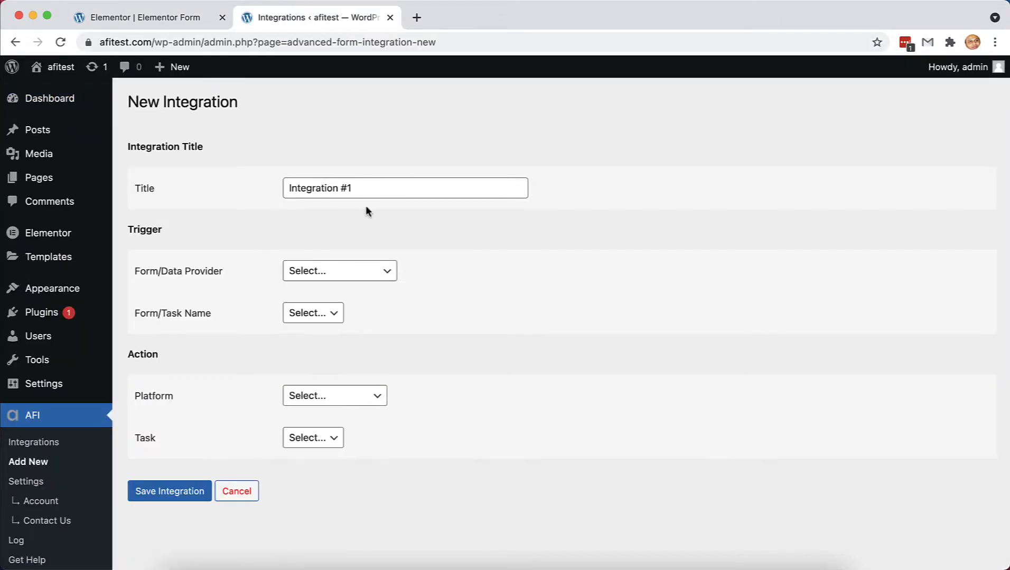
{"action": "left_click", "coordinate": [384, 271]}
{"action": "left_click", "coordinate": [362, 351]}
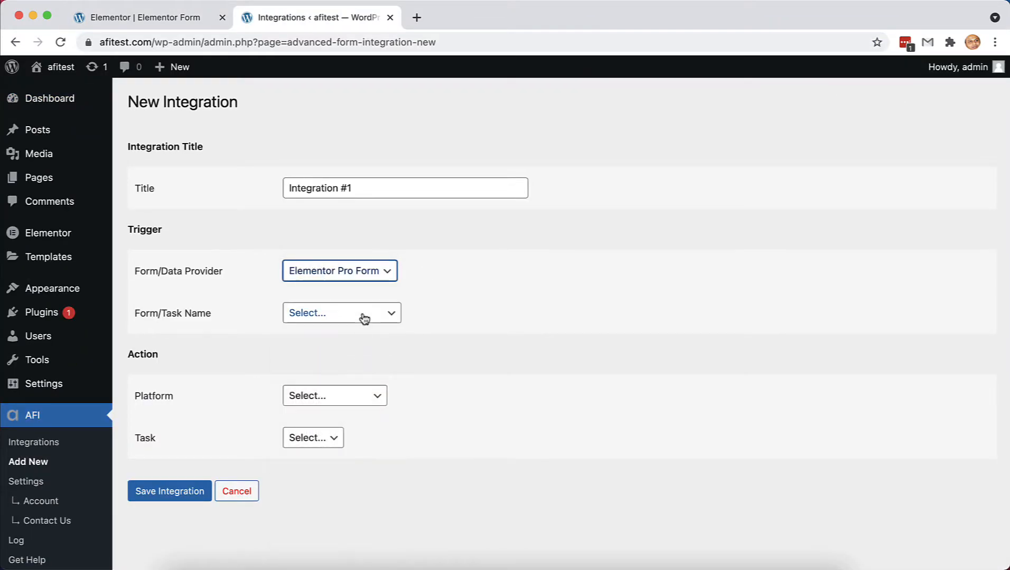
{"action": "left_click", "coordinate": [363, 317]}
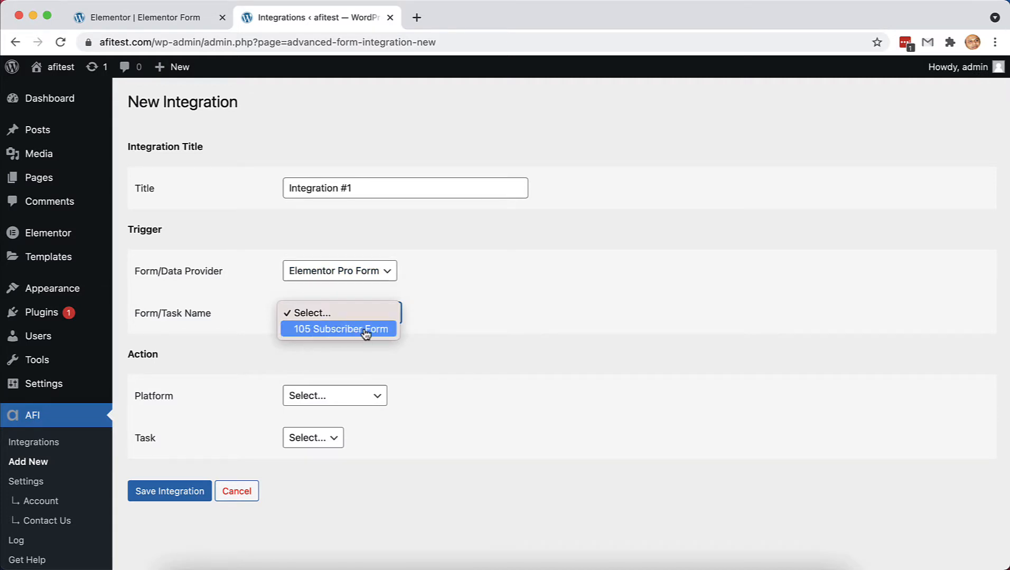
{"action": "left_click", "coordinate": [416, 346]}
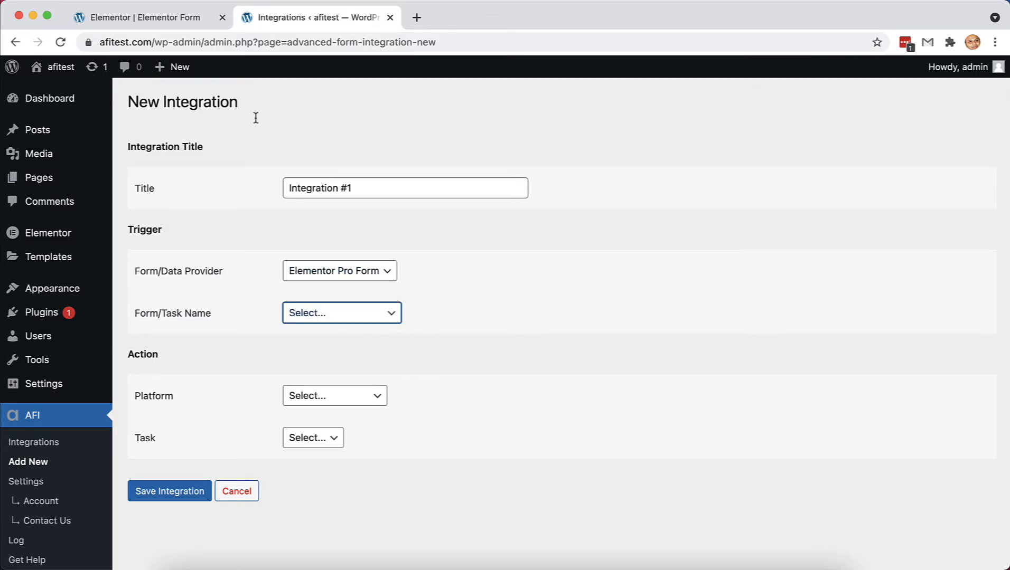
{"action": "left_click", "coordinate": [165, 16]}
{"action": "scroll", "coordinate": [277, 217], "scroll_direction": "down", "scroll_amount": 5}
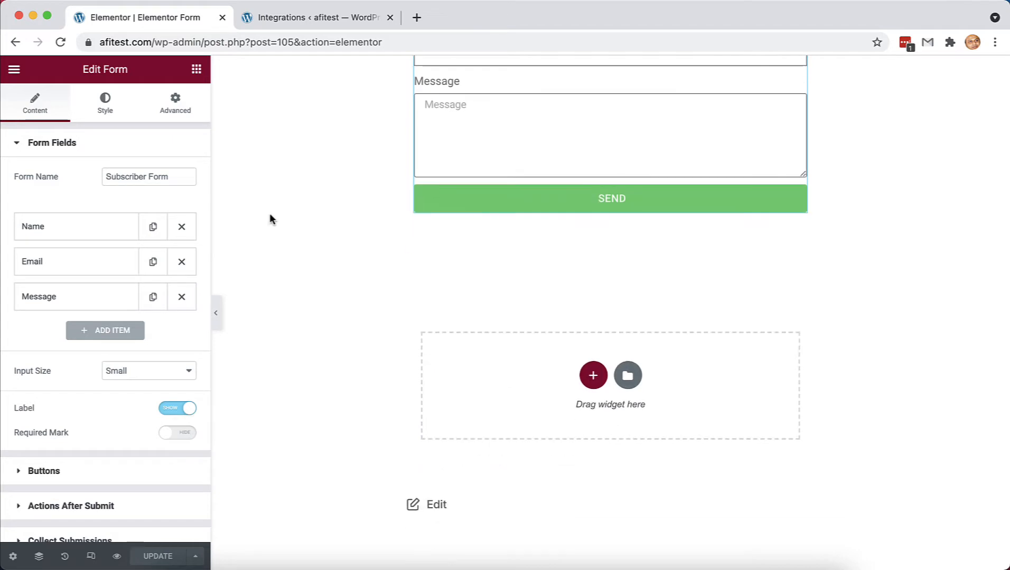
- Add a second Form widget to the Elementor page
{"action": "left_click", "coordinate": [196, 70]}
{"action": "type", "text": "form"}
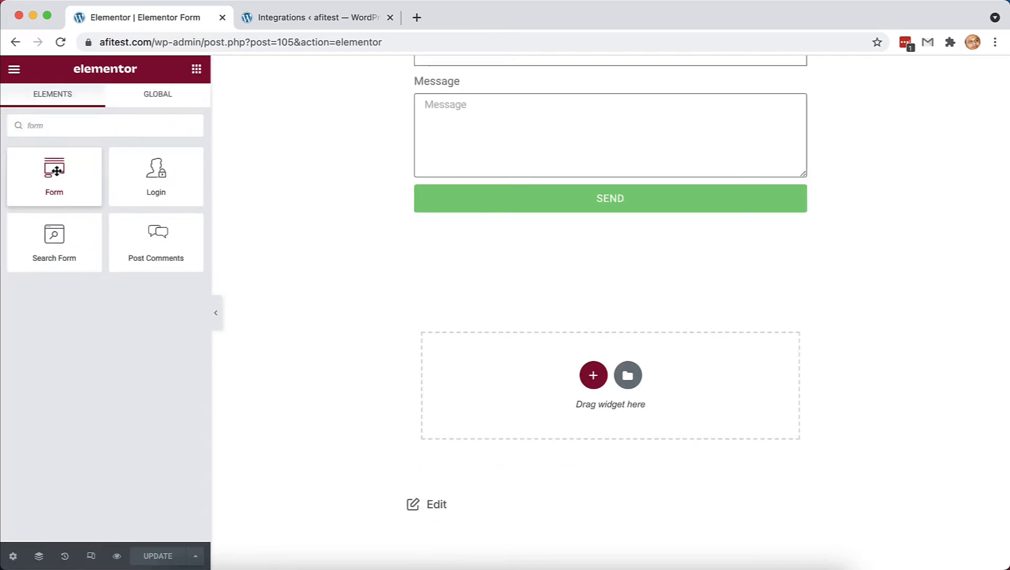
{"action": "left_click_drag", "start_coordinate": [56, 171], "coordinate": [537, 388]}
{"action": "scroll", "coordinate": [539, 390], "scroll_direction": "down", "scroll_amount": 1}
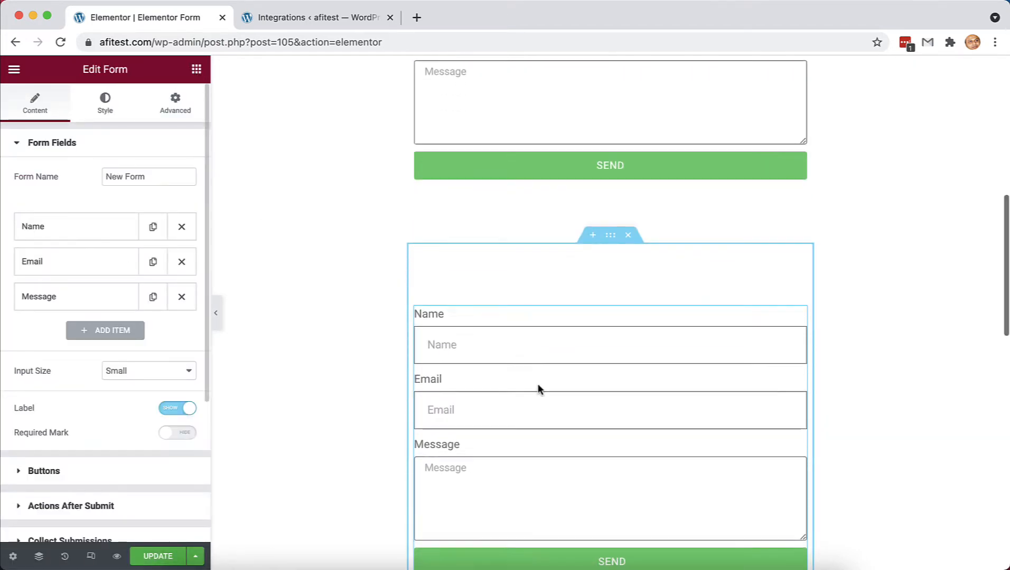
{"action": "scroll", "coordinate": [539, 389], "scroll_direction": "down", "scroll_amount": 3}
- Add a Tel field labelled 'Phone Number' above Message and update the page
{"action": "left_click", "coordinate": [117, 333]}
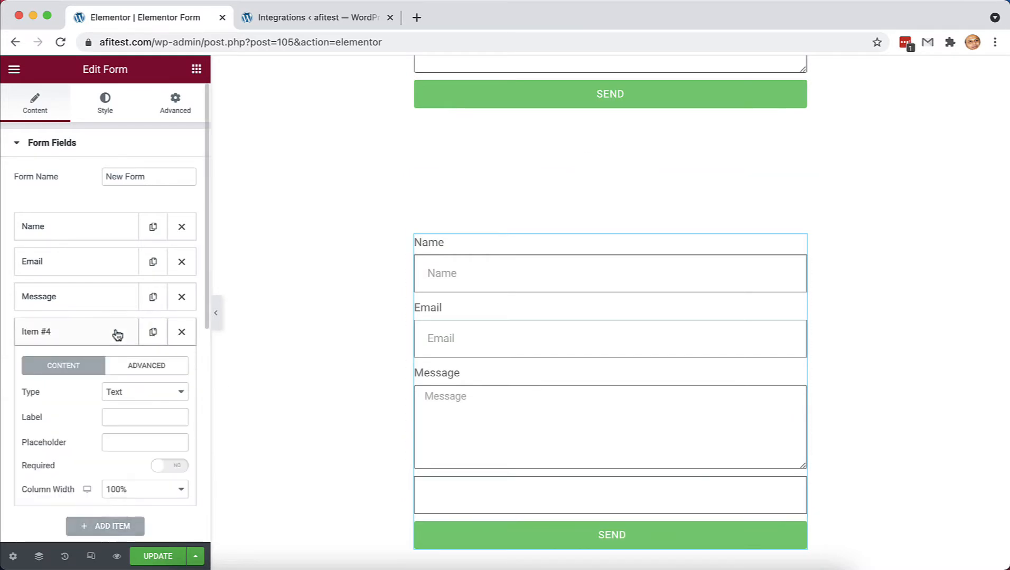
{"action": "left_click", "coordinate": [133, 390]}
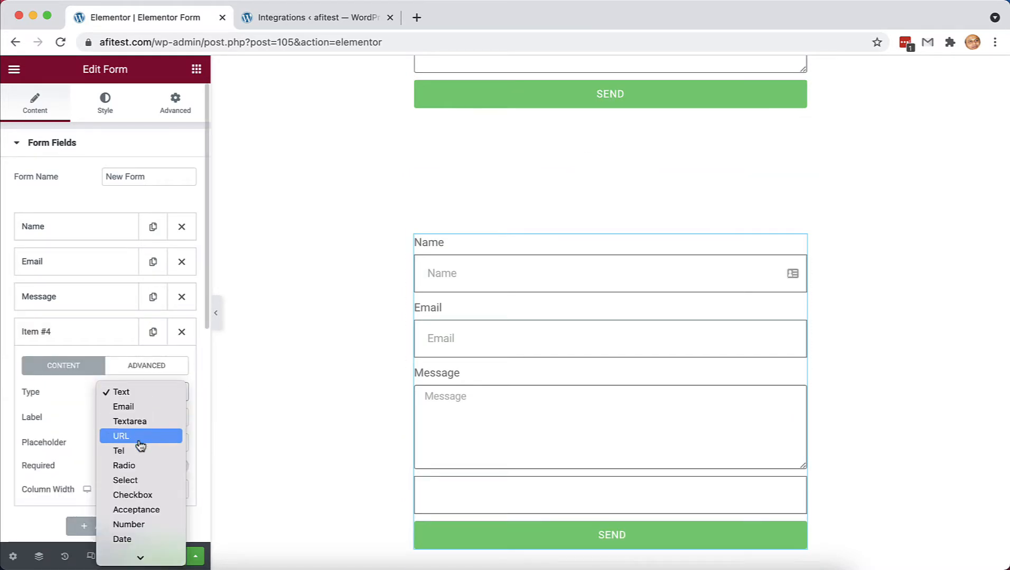
{"action": "left_click", "coordinate": [140, 451]}
{"action": "left_click", "coordinate": [134, 420]}
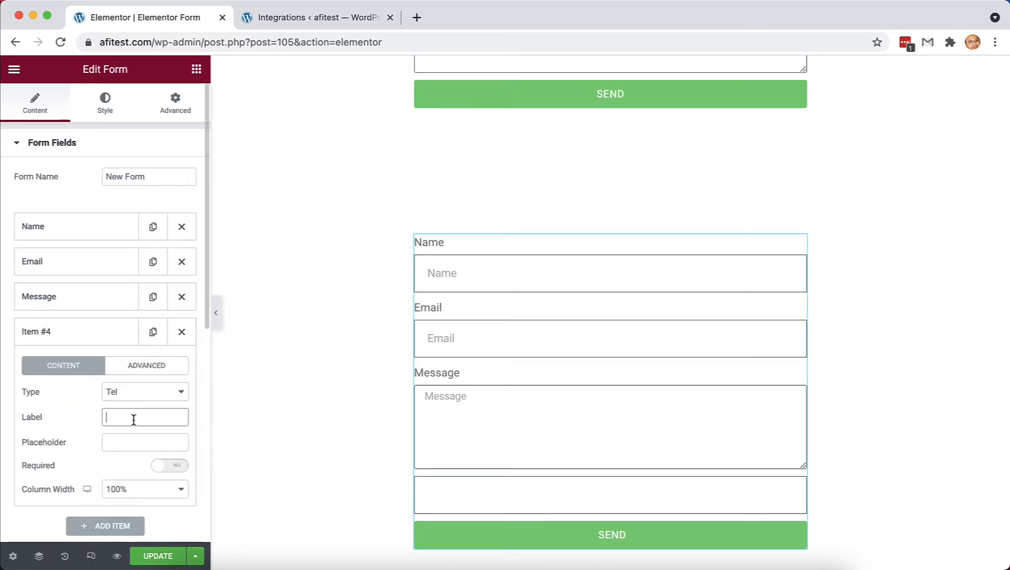
{"action": "type", "text": "Phone Number"}
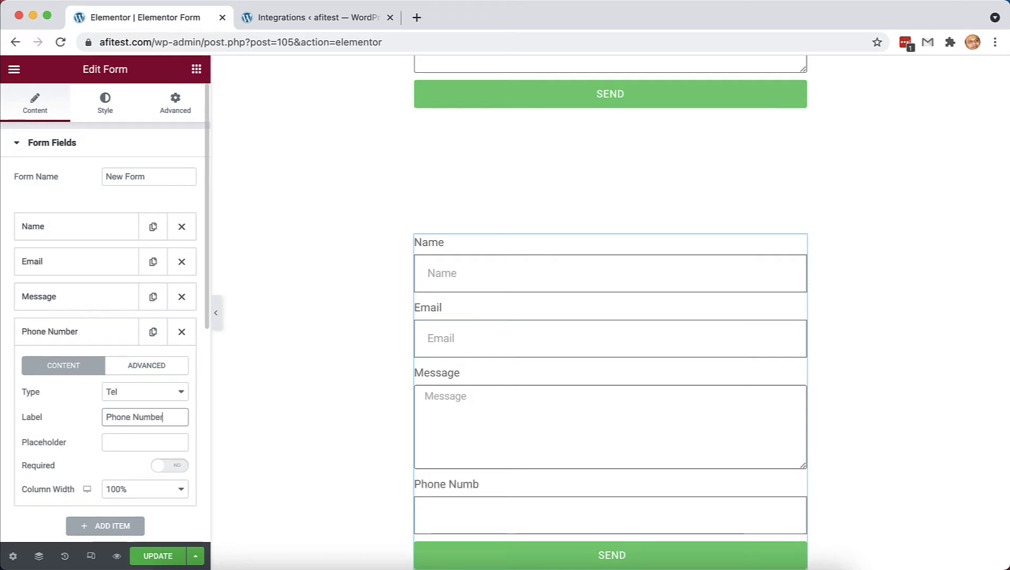
{"action": "left_click", "coordinate": [106, 338]}
{"action": "left_click_drag", "start_coordinate": [106, 338], "coordinate": [108, 298]}
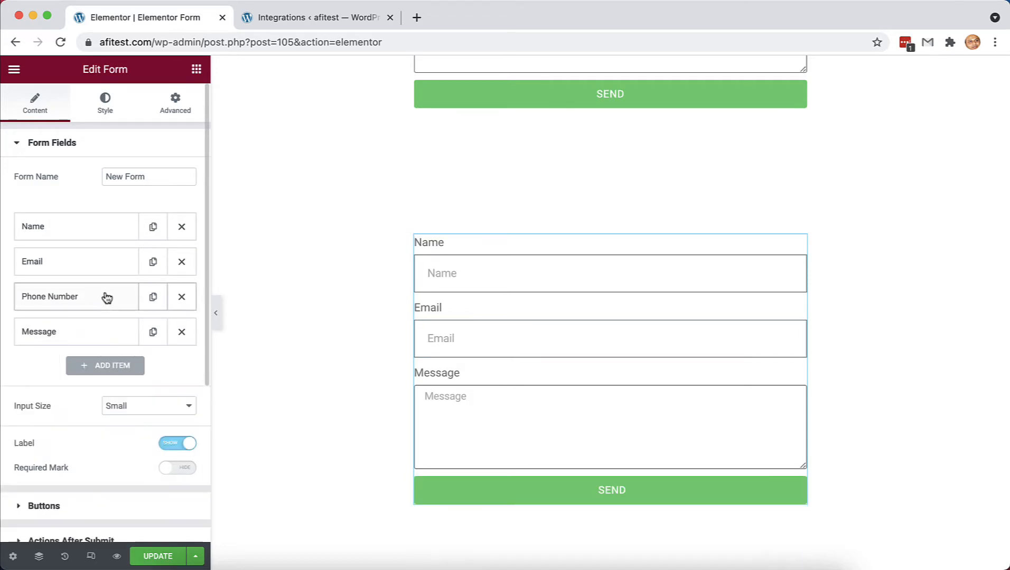
{"action": "left_click", "coordinate": [153, 556]}
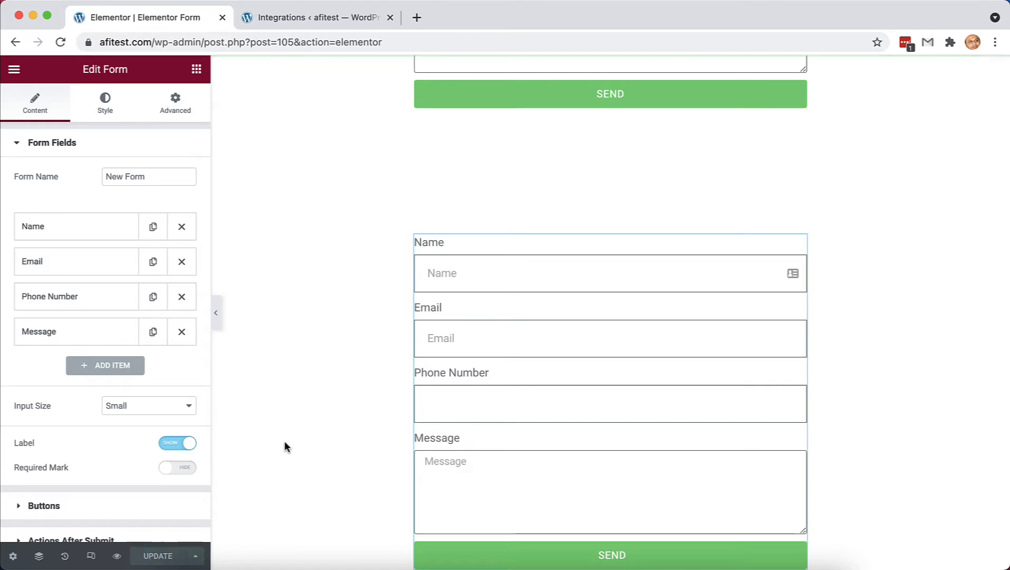
- Rename the second form to 'Subscriber Form 2' and save the page
{"action": "left_click", "coordinate": [144, 176]}
{"action": "key", "text": "BackSpace"}
{"action": "key", "text": "BackSpace"}
{"action": "key", "text": "BackSpace"}
{"action": "key", "text": "BackSpace"}
{"action": "key", "text": "BackSpace"}
{"action": "key", "text": "BackSpace"}
{"action": "key", "text": "BackSpace"}
{"action": "key", "text": "BackSpace"}
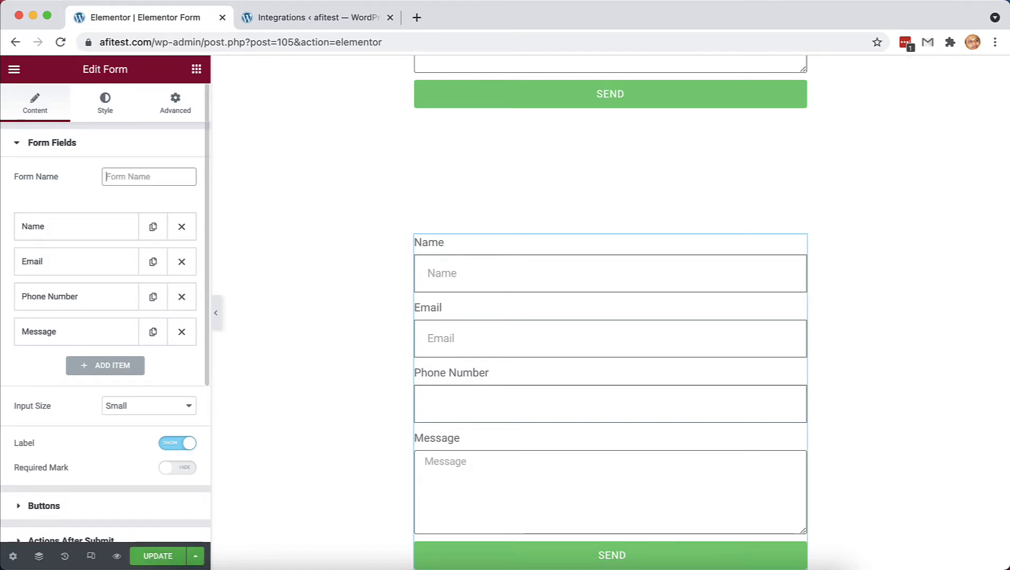
{"action": "type", "text": "Subscriber Form 2"}
{"action": "left_click", "coordinate": [151, 558]}
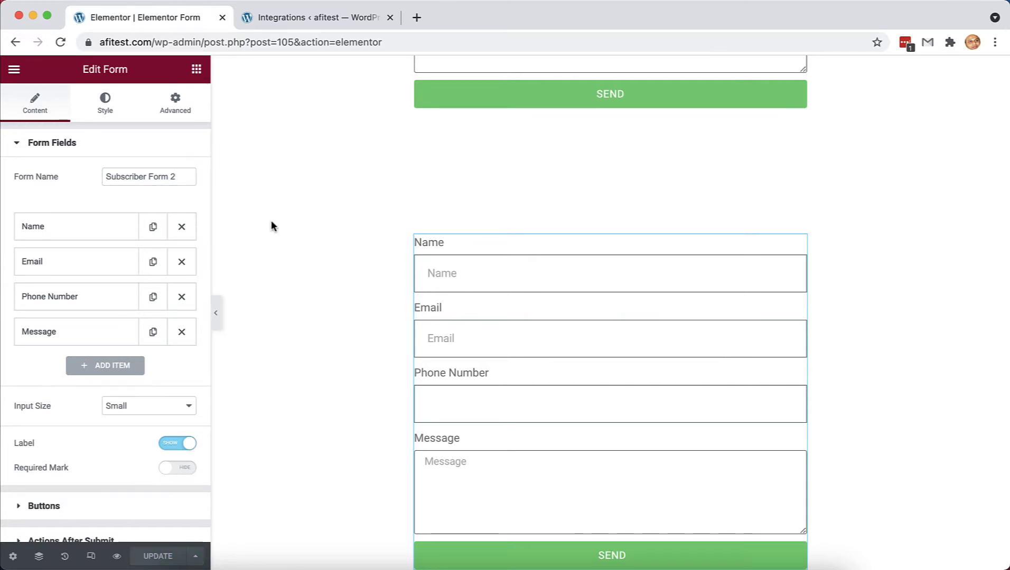
{"action": "left_click", "coordinate": [324, 17]}
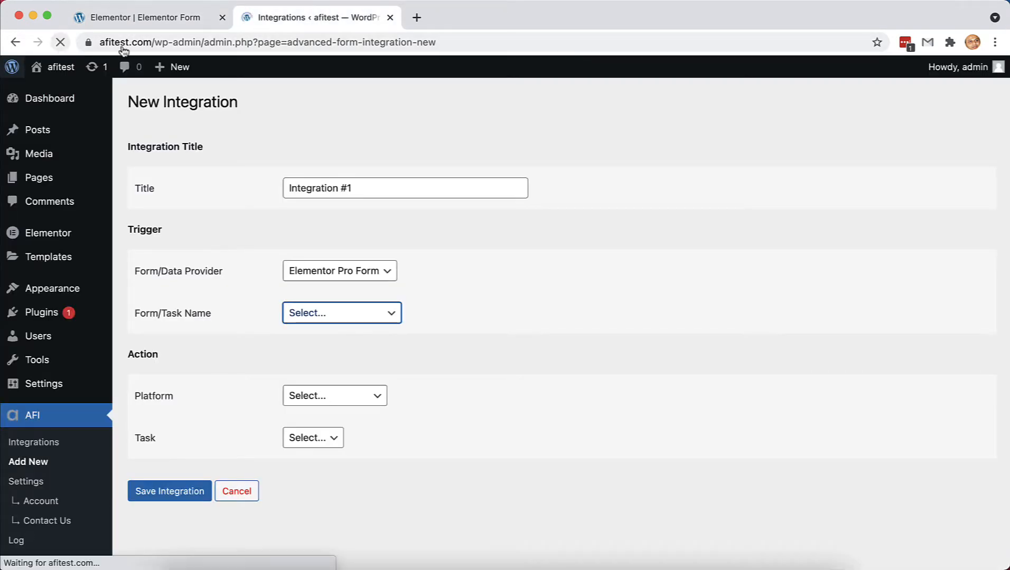
- Set the trigger to Elementor Pro Form with form '105 Subscriber Form'
{"action": "scroll", "coordinate": [509, 315], "scroll_direction": "down", "scroll_amount": 2}
{"action": "left_click", "coordinate": [385, 235]}
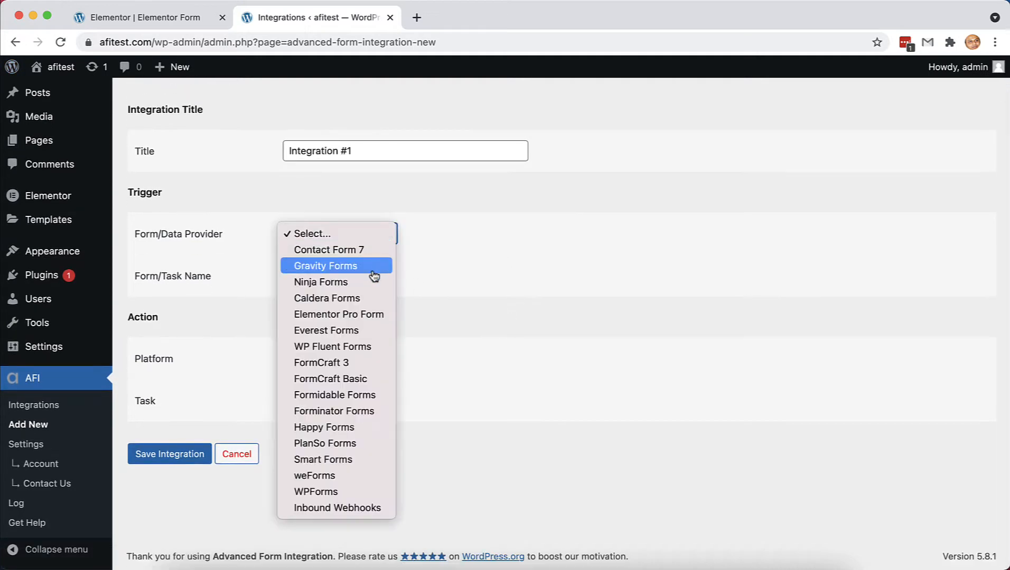
{"action": "left_click", "coordinate": [365, 314]}
{"action": "left_click", "coordinate": [338, 275]}
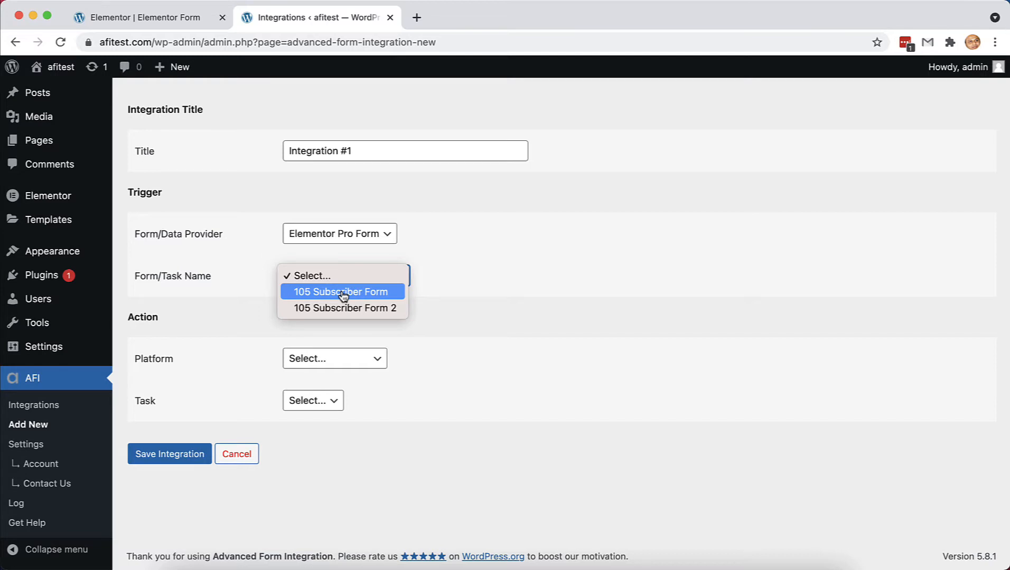
{"action": "left_click", "coordinate": [341, 294]}
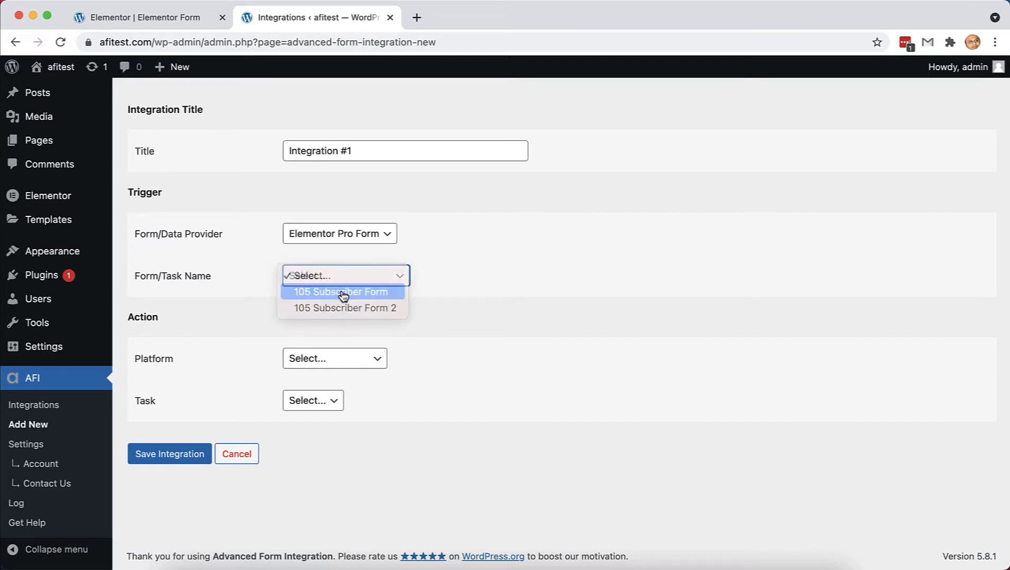
{"action": "left_click", "coordinate": [376, 360]}
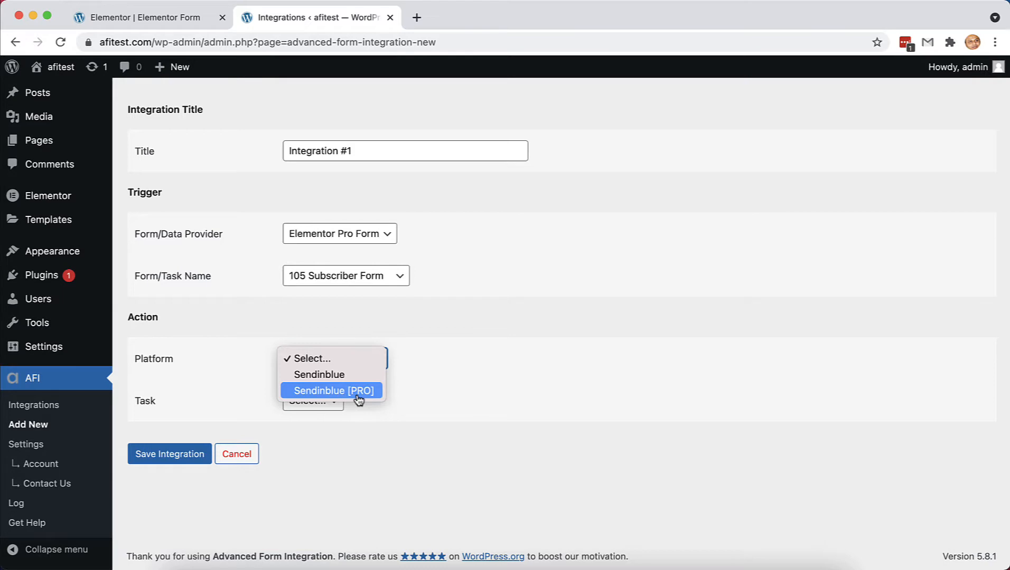
{"action": "left_click", "coordinate": [348, 477]}
- Open AFI Settings in a new tab and save them with Sendinblue activated
{"action": "left_click", "coordinate": [33, 448], "text": "super"}
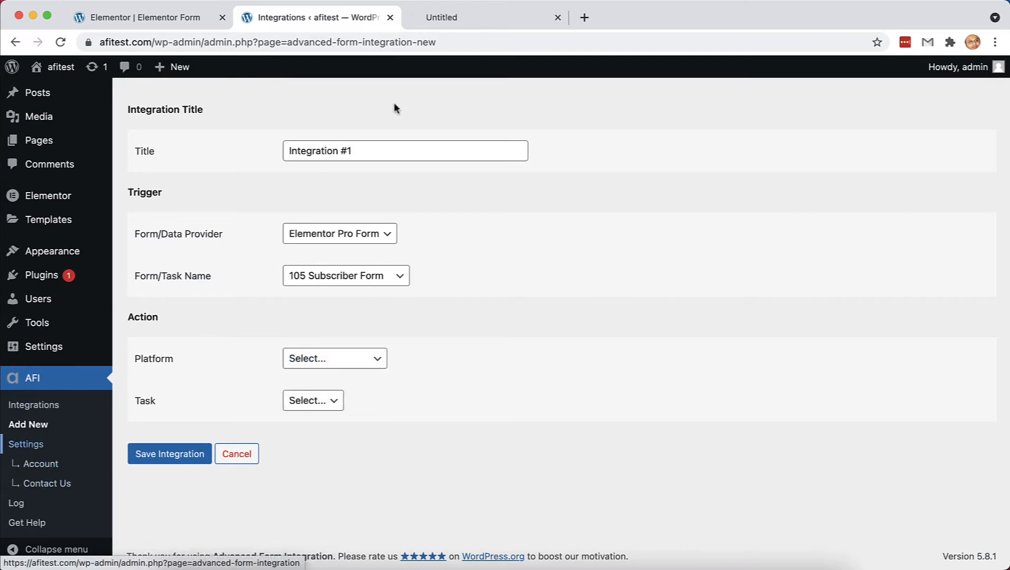
{"action": "left_click", "coordinate": [487, 17]}
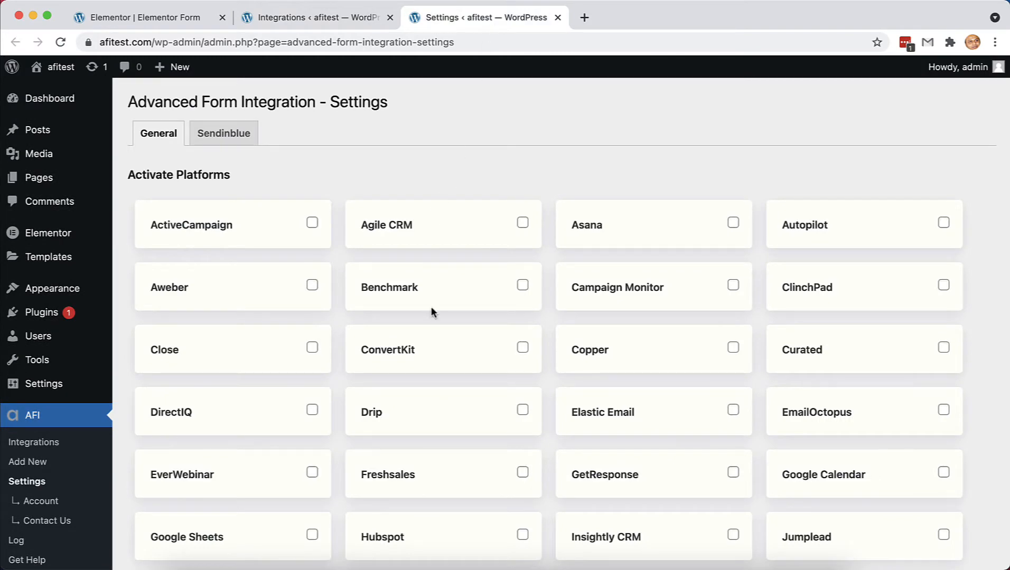
{"action": "scroll", "coordinate": [443, 399], "scroll_direction": "down", "scroll_amount": 10}
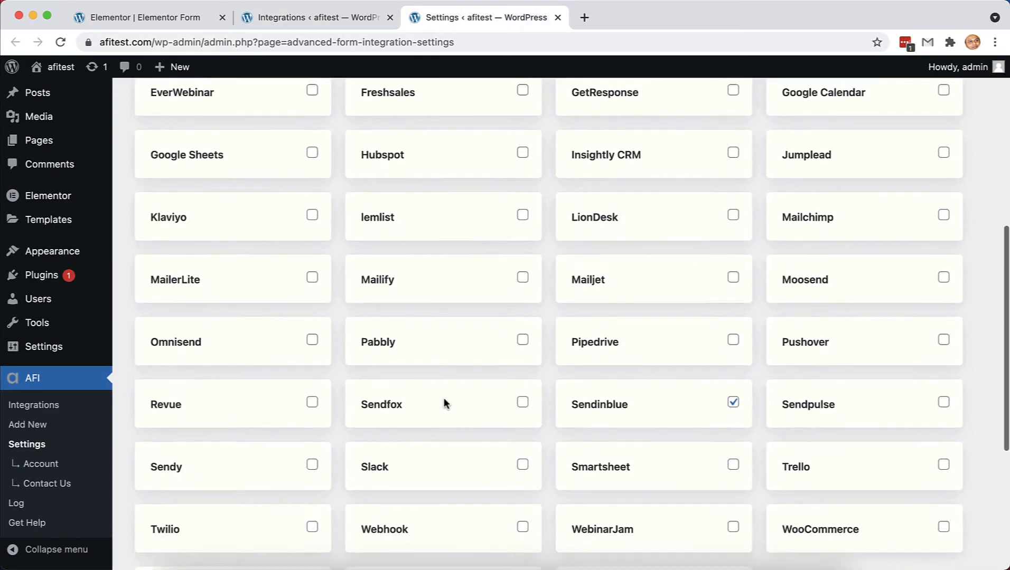
{"action": "scroll", "coordinate": [443, 404], "scroll_direction": "down", "scroll_amount": 1}
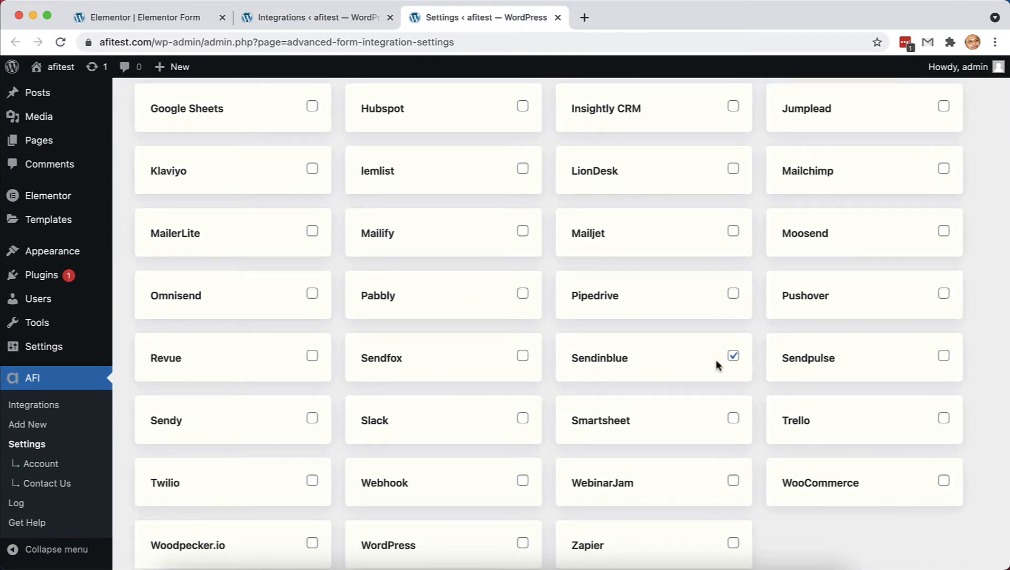
{"action": "scroll", "coordinate": [660, 377], "scroll_direction": "down", "scroll_amount": 5}
{"action": "left_click", "coordinate": [165, 492]}
- Set the action to Sendinblue's Subscribe To List task using the New Lead list
{"action": "left_click", "coordinate": [327, 17]}
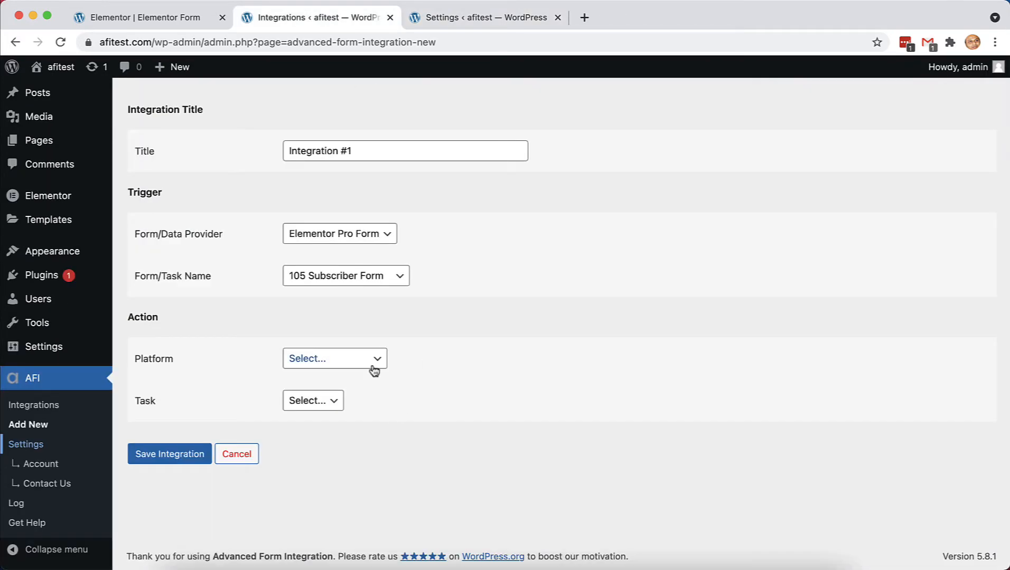
{"action": "left_click", "coordinate": [374, 364]}
{"action": "left_click", "coordinate": [361, 376]}
{"action": "left_click", "coordinate": [371, 400]}
{"action": "left_click", "coordinate": [356, 419]}
{"action": "scroll", "coordinate": [396, 317], "scroll_direction": "down", "scroll_amount": 4}
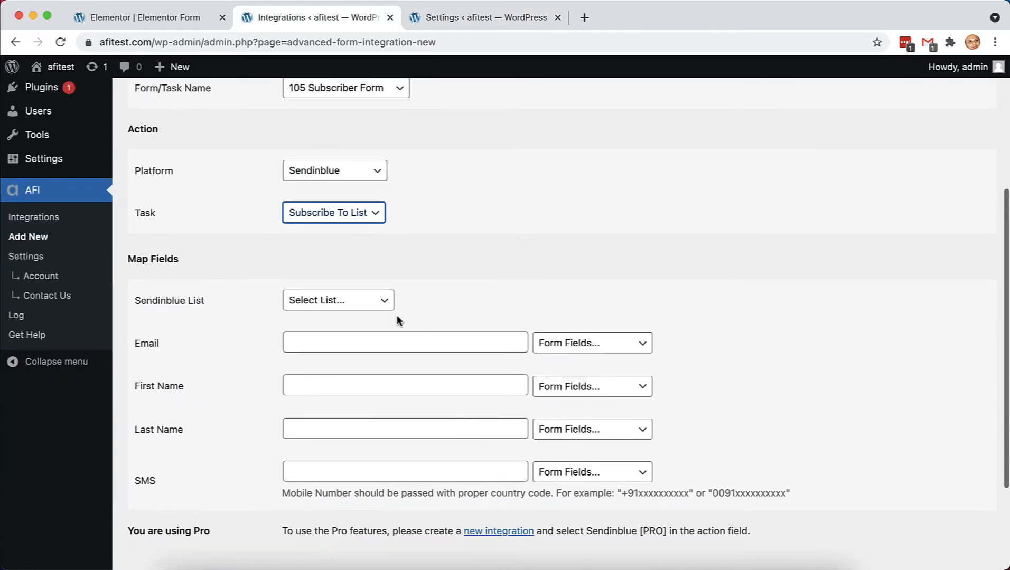
{"action": "left_click", "coordinate": [376, 300]}
{"action": "left_click", "coordinate": [353, 332]}
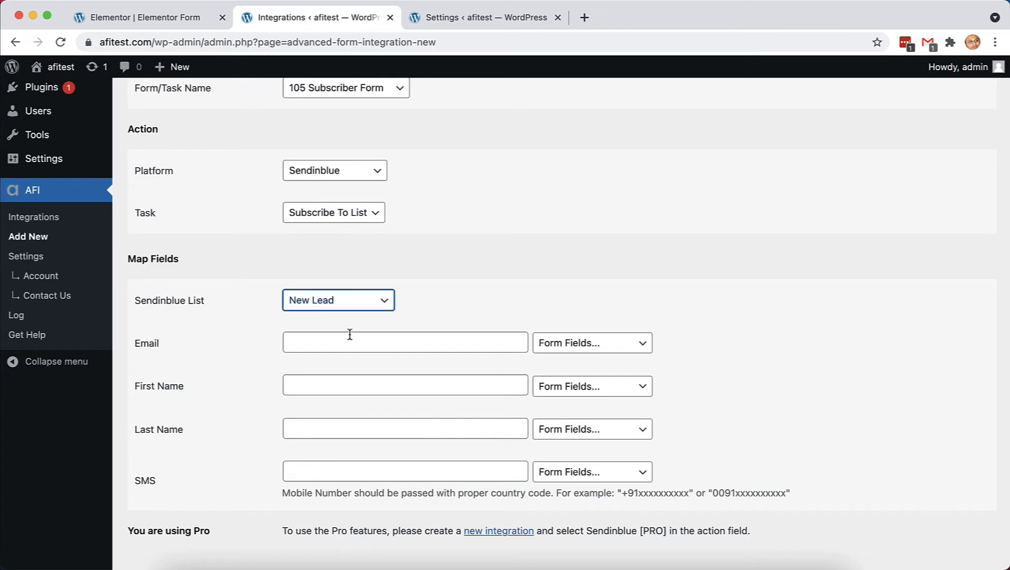
- Check which form fields can fill the Email mapping, leaving it unchanged
{"action": "left_click", "coordinate": [597, 345]}
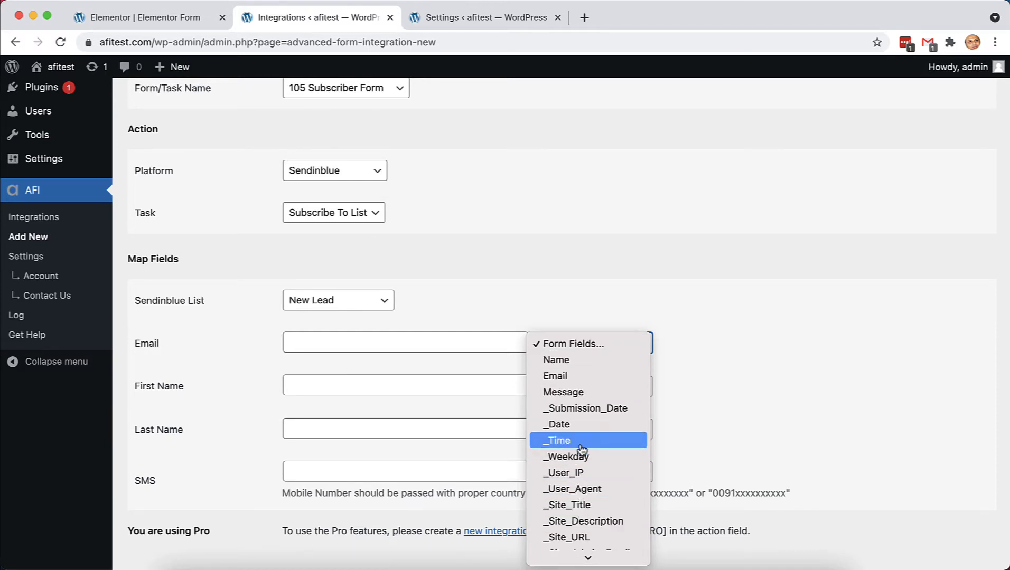
{"action": "left_click", "coordinate": [581, 253]}
{"action": "scroll", "coordinate": [581, 253], "scroll_direction": "up", "scroll_amount": 2}
{"action": "scroll", "coordinate": [581, 252], "scroll_direction": "up", "scroll_amount": 5}
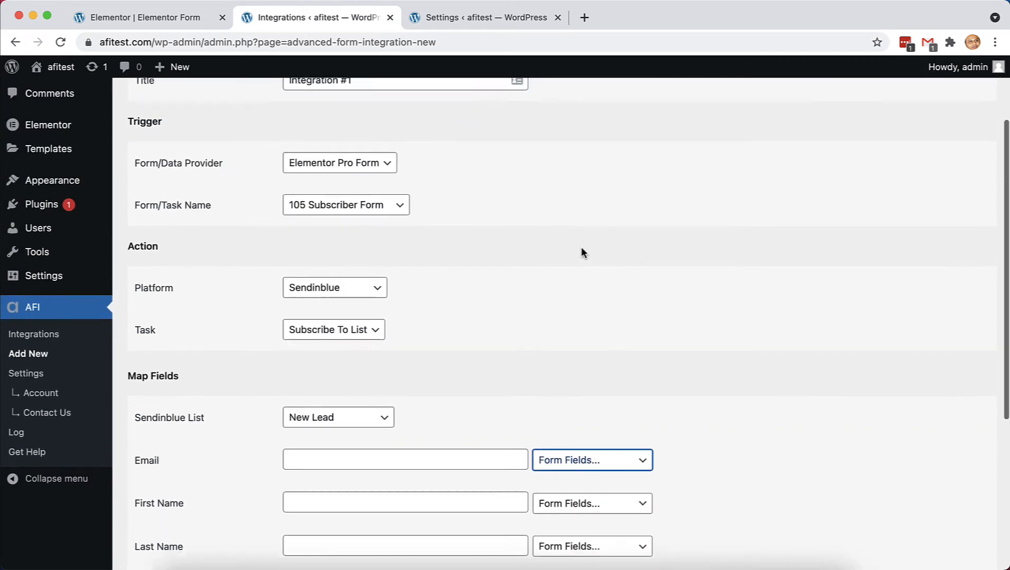
{"action": "scroll", "coordinate": [583, 252], "scroll_direction": "down", "scroll_amount": 2}
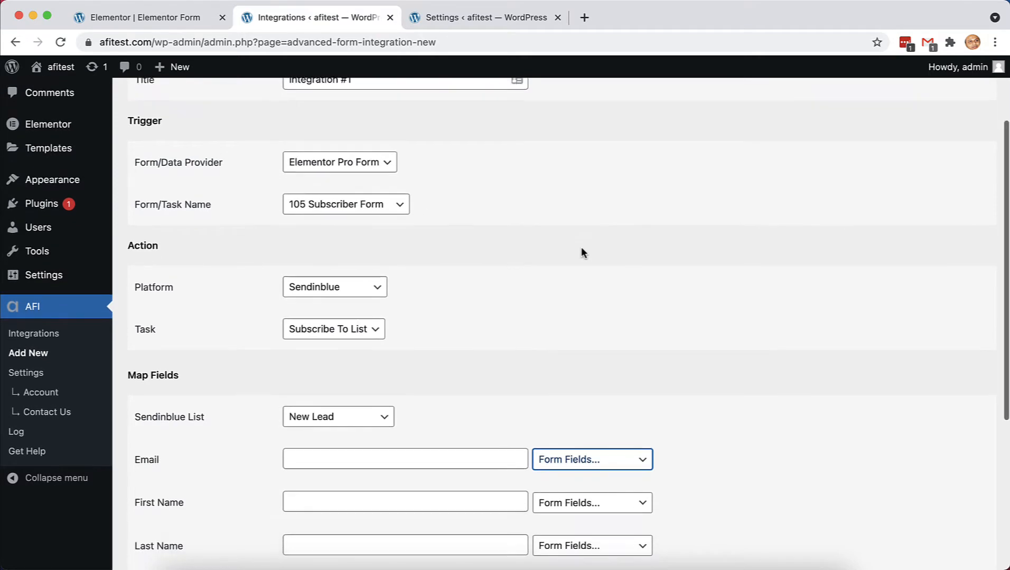
- Switch the trigger form to '105 Subscriber Form 2'
{"action": "left_click", "coordinate": [399, 194]}
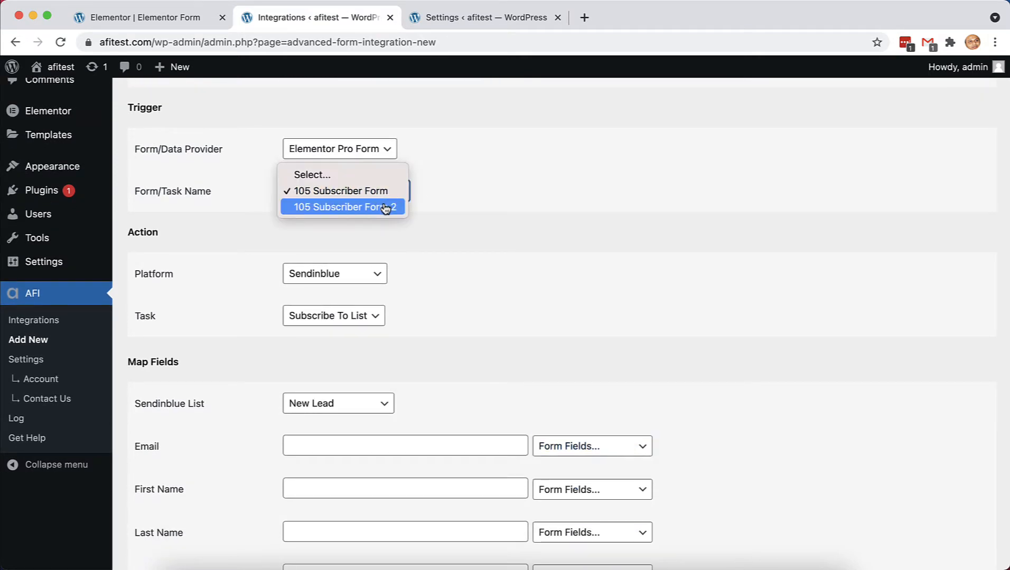
{"action": "left_click", "coordinate": [386, 208]}
{"action": "scroll", "coordinate": [494, 277], "scroll_direction": "down", "scroll_amount": 5}
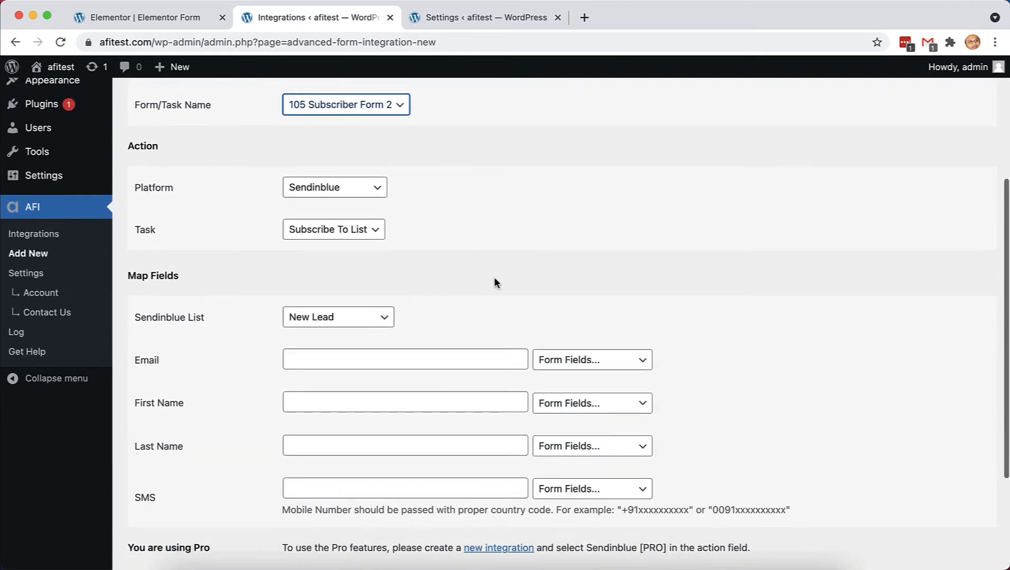
- Map form field Email to Email, Name to First Name, and Phone Number to SMS
{"action": "left_click", "coordinate": [607, 337]}
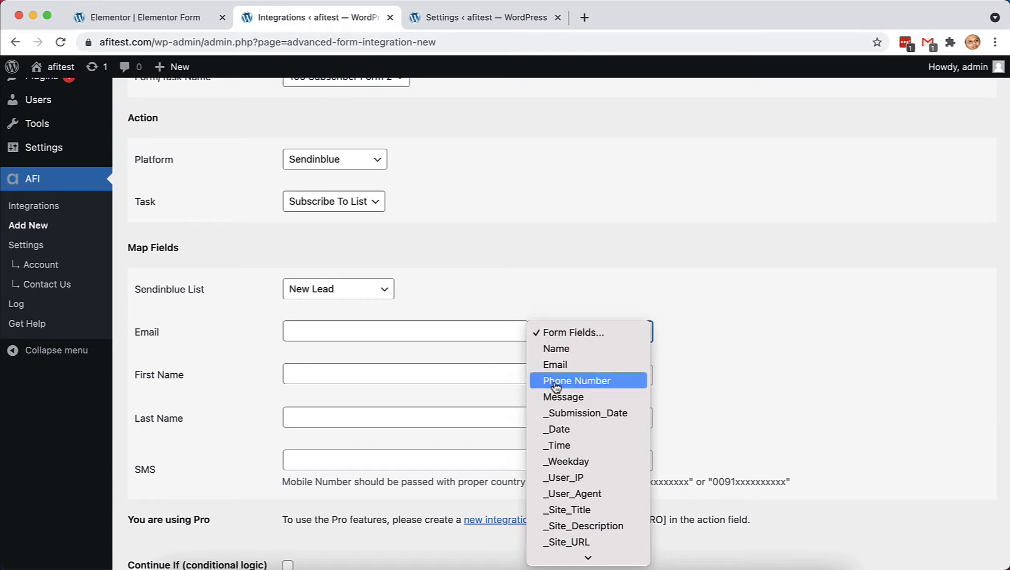
{"action": "scroll", "coordinate": [590, 352], "scroll_direction": "down", "scroll_amount": 1}
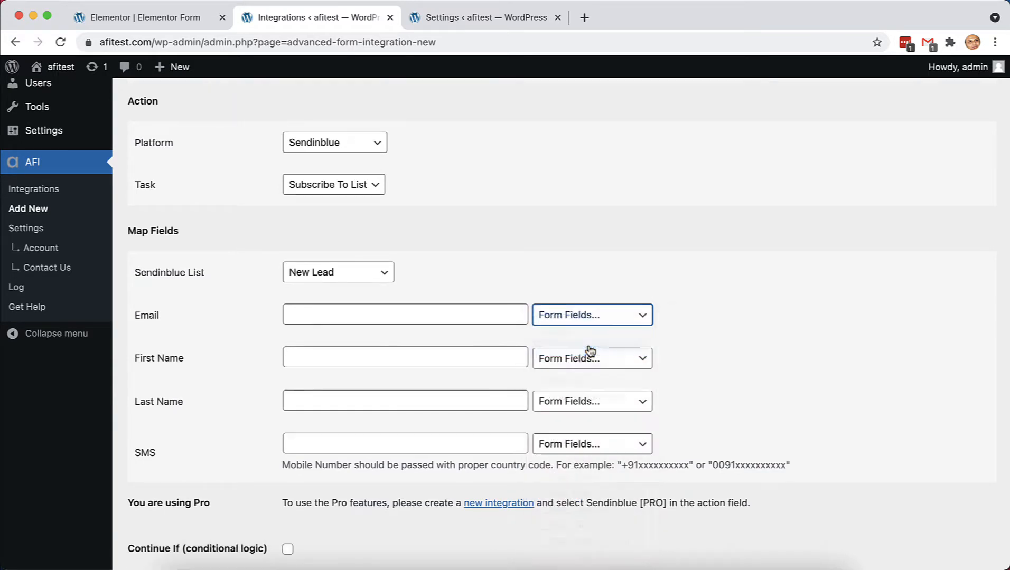
{"action": "left_click", "coordinate": [594, 359]}
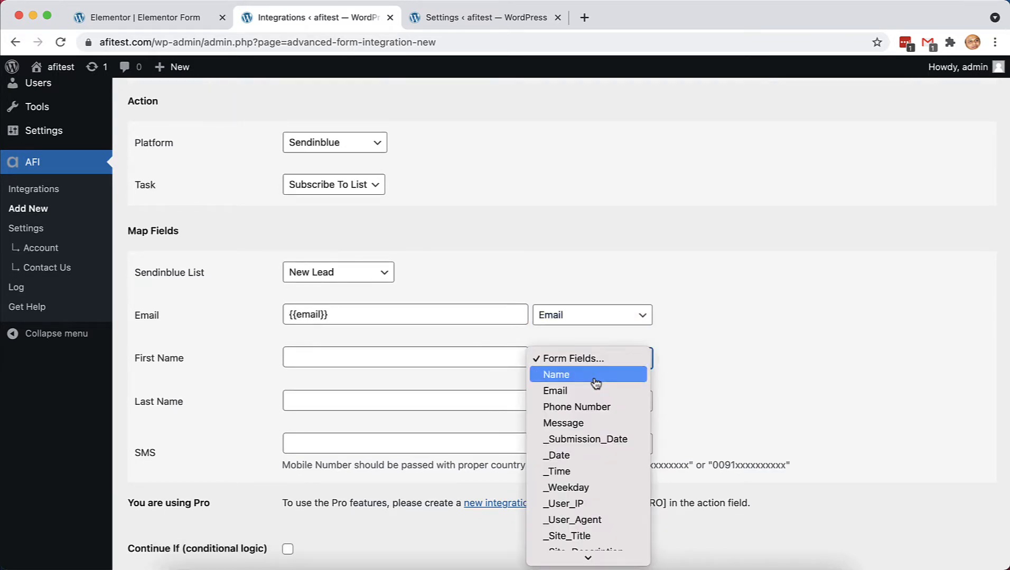
{"action": "left_click", "coordinate": [595, 380]}
{"action": "scroll", "coordinate": [562, 442], "scroll_direction": "down", "scroll_amount": 1}
{"action": "left_click", "coordinate": [582, 416]}
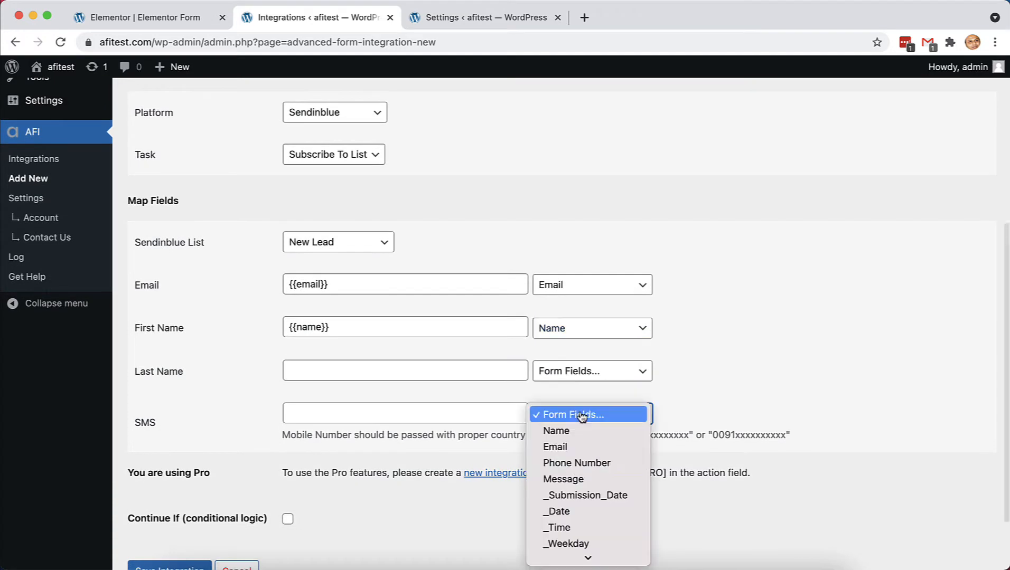
{"action": "left_click", "coordinate": [577, 463]}
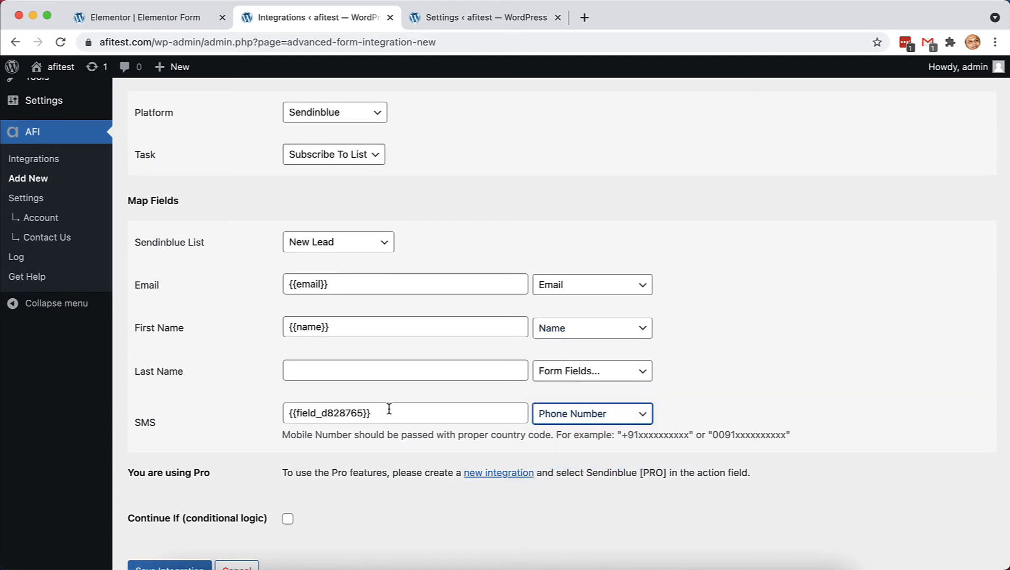
{"action": "scroll", "coordinate": [389, 409], "scroll_direction": "up", "scroll_amount": 1}
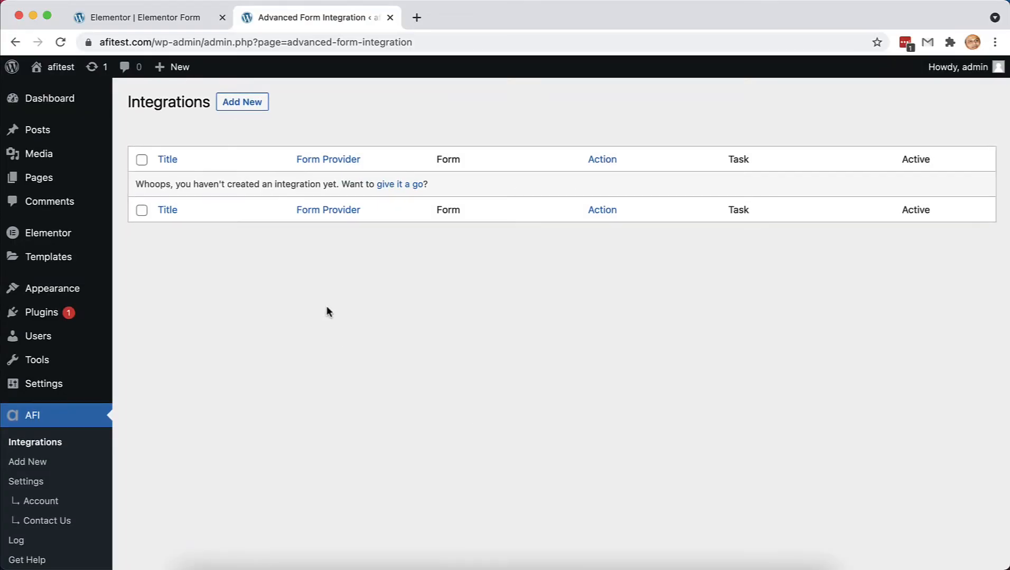
- Start another integration with an Inbound Webhooks (JSON) trigger and copy its webhook URL
{"action": "left_click", "coordinate": [247, 103]}
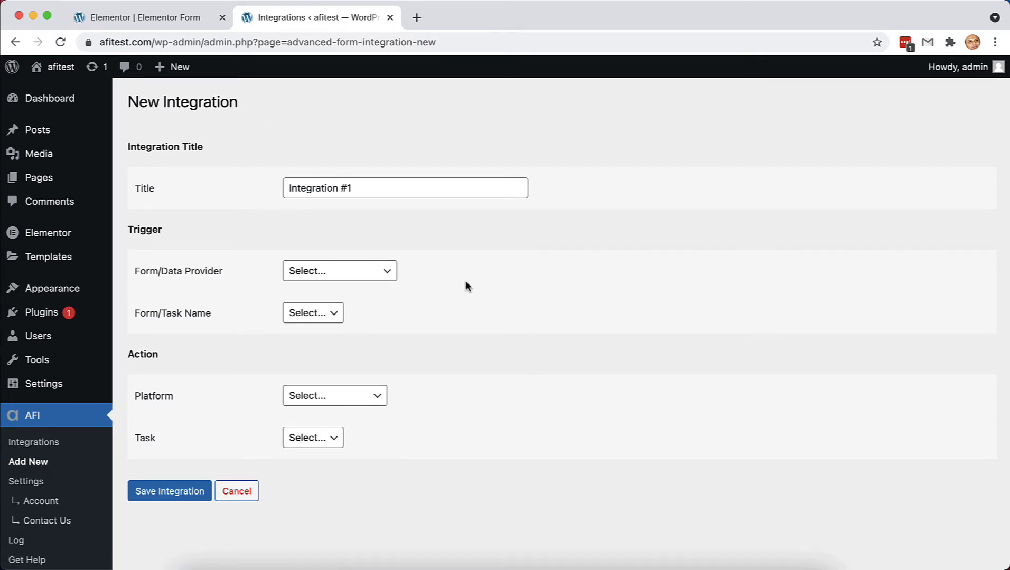
{"action": "left_click", "coordinate": [384, 276]}
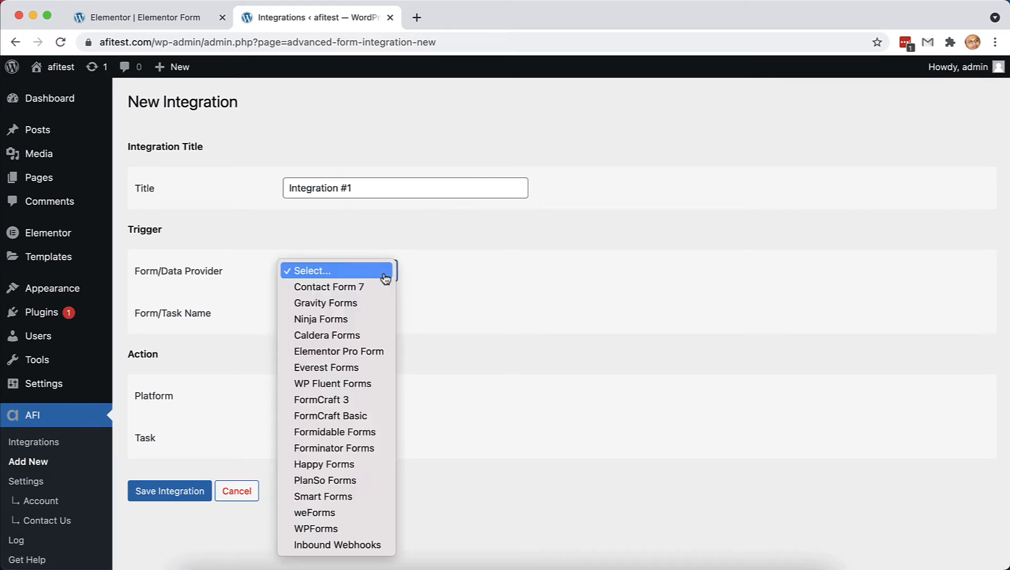
{"action": "left_click", "coordinate": [323, 547]}
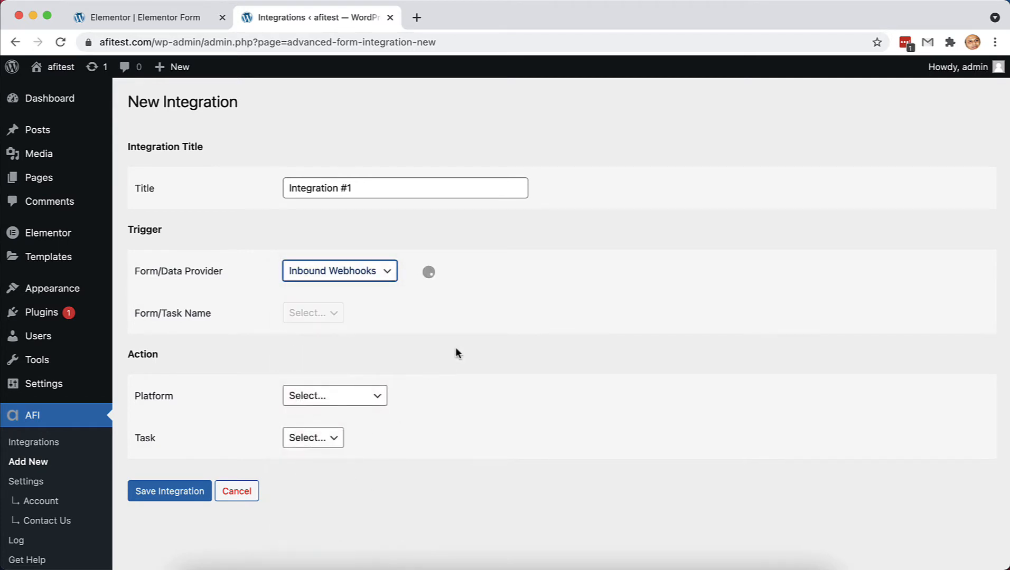
{"action": "left_click", "coordinate": [412, 317]}
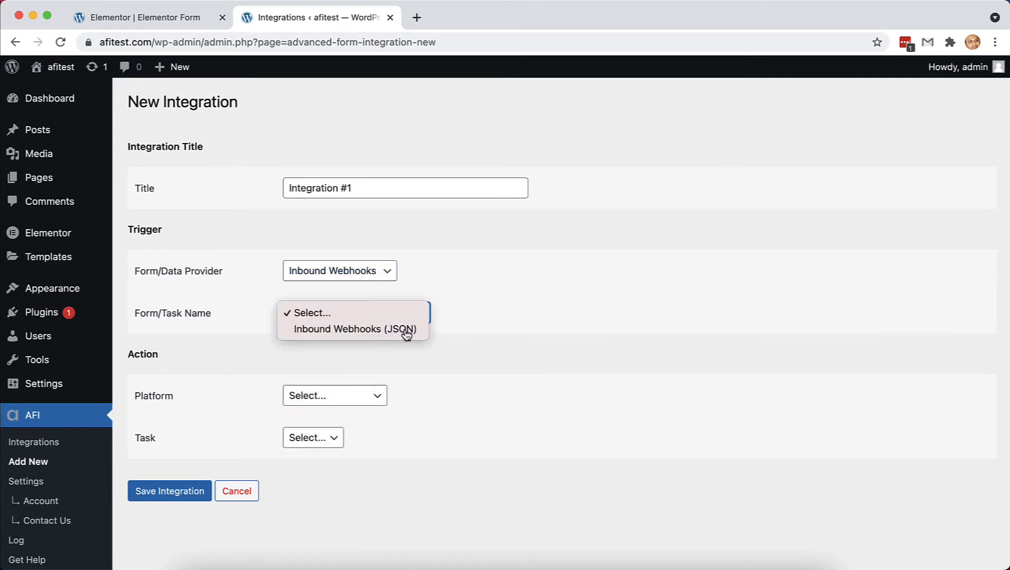
{"action": "left_click", "coordinate": [405, 332]}
{"action": "scroll", "coordinate": [520, 325], "scroll_direction": "down", "scroll_amount": 1}
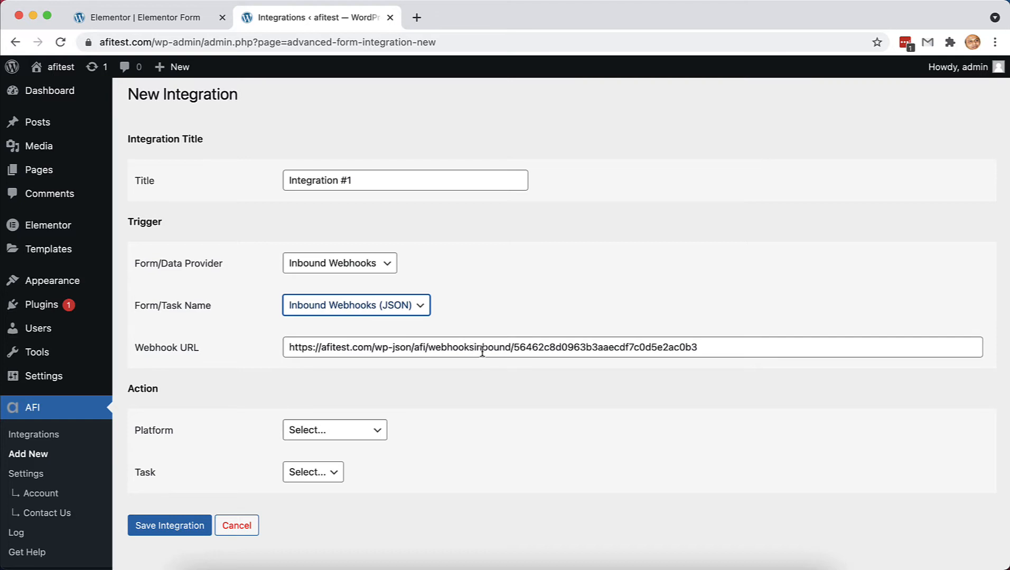
{"action": "triple_click", "coordinate": [482, 353]}
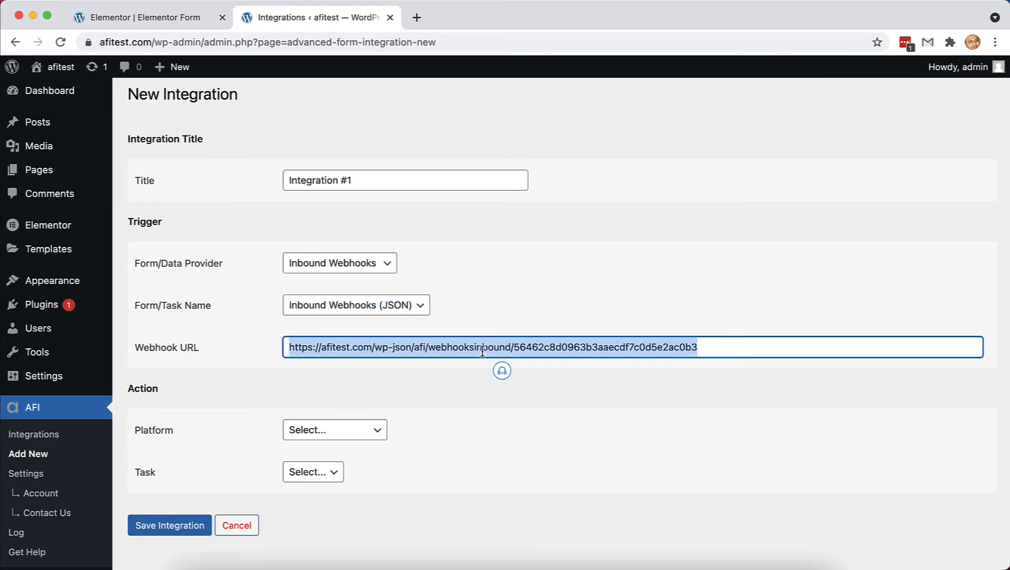
{"action": "left_click", "coordinate": [475, 392]}
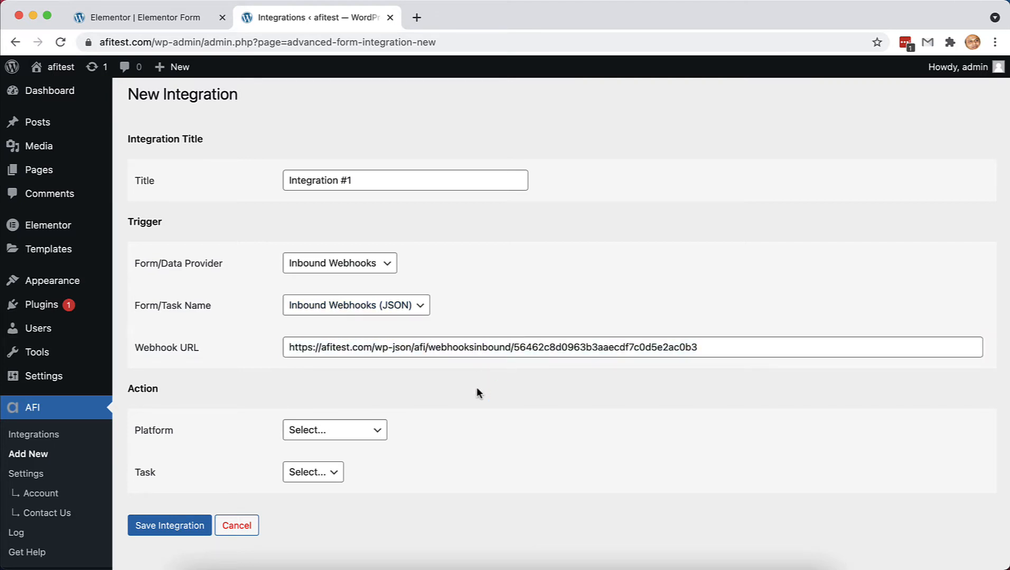
- Add a Webhook after-submit action with the pasted AFI webhook URL and update the page
{"action": "left_click", "coordinate": [161, 21]}
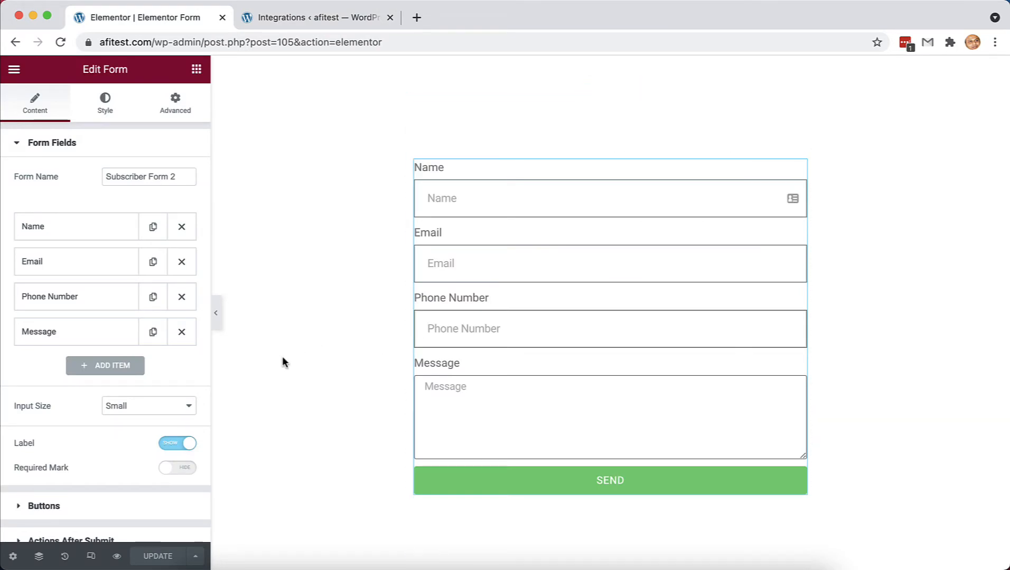
{"action": "scroll", "coordinate": [166, 411], "scroll_direction": "down", "scroll_amount": 4}
{"action": "left_click", "coordinate": [129, 394]}
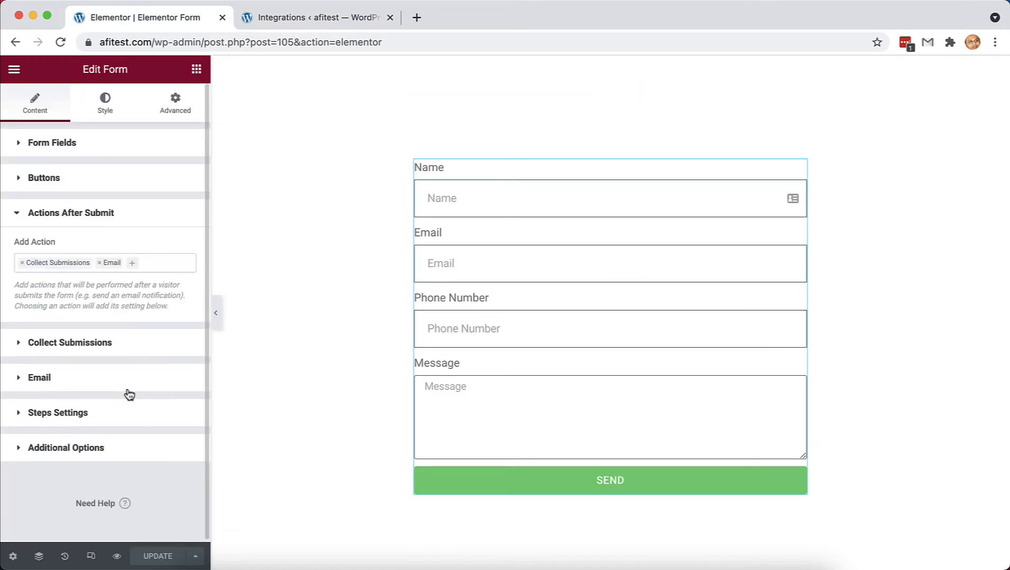
{"action": "left_click", "coordinate": [157, 271]}
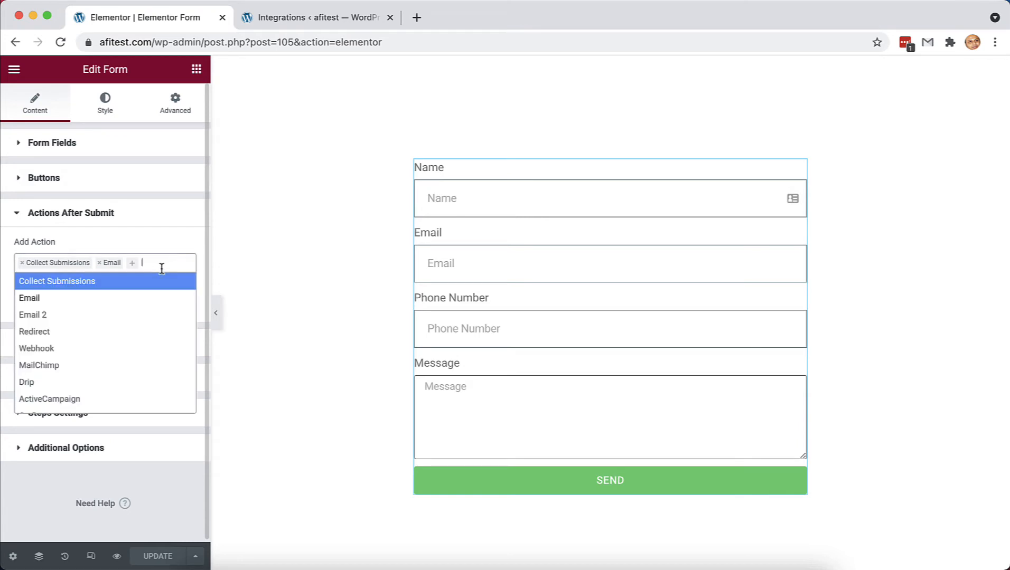
{"action": "type", "text": "webho"}
{"action": "left_click", "coordinate": [147, 285]}
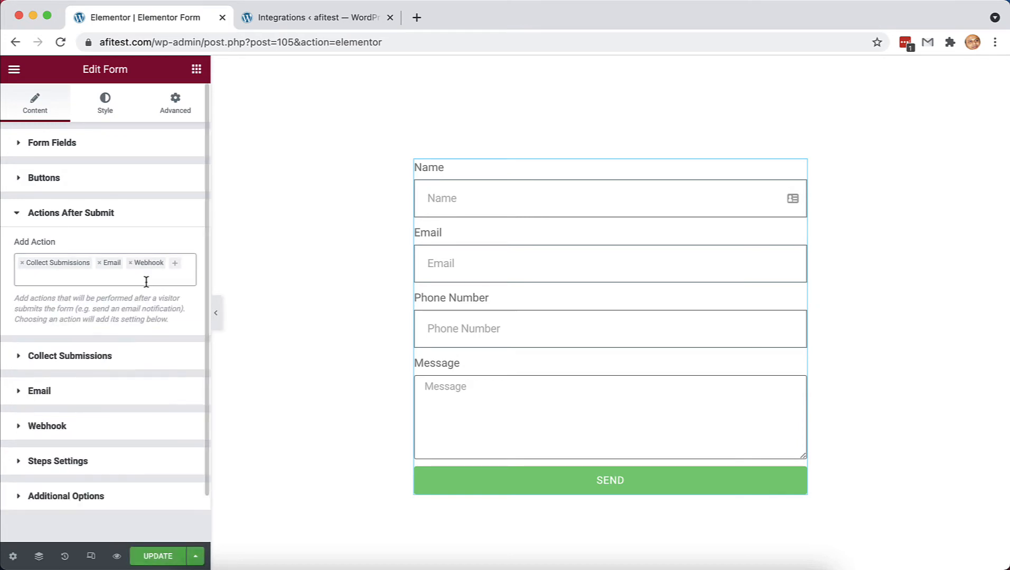
{"action": "left_click", "coordinate": [93, 423]}
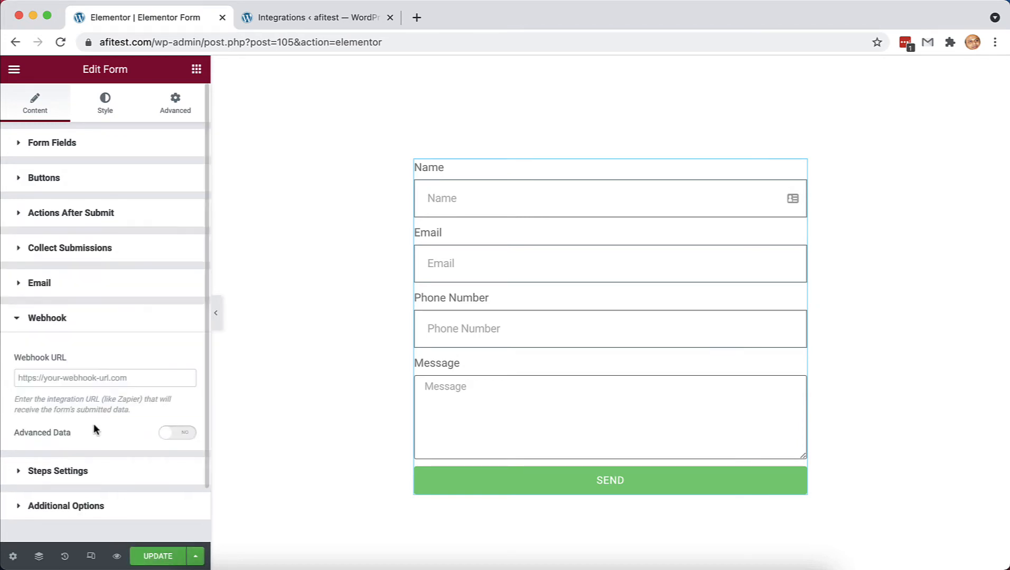
{"action": "left_click", "coordinate": [95, 373]}
{"action": "key", "text": "super+v"}
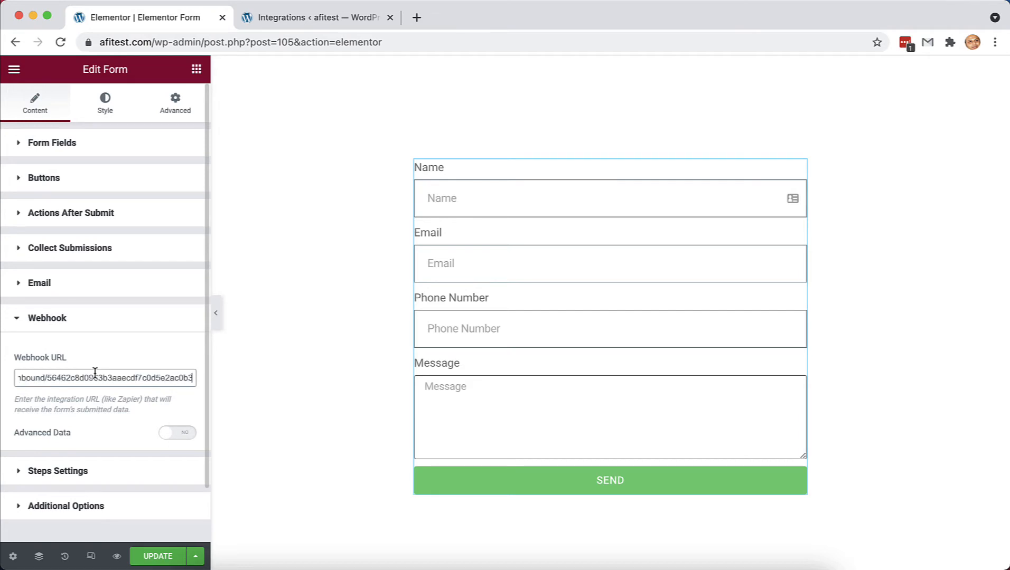
{"action": "left_click", "coordinate": [153, 557]}
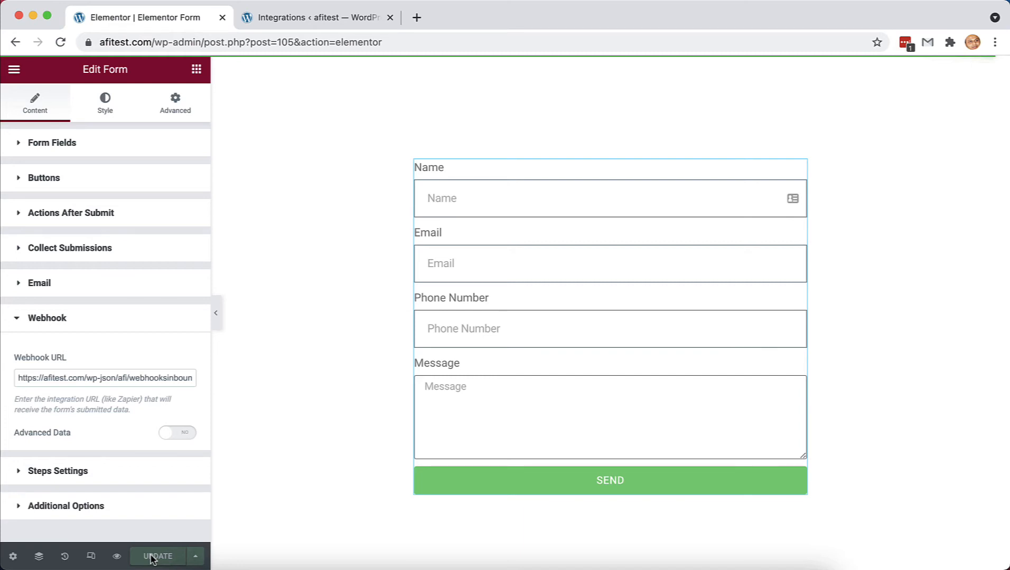
{"action": "left_click", "coordinate": [348, 430]}
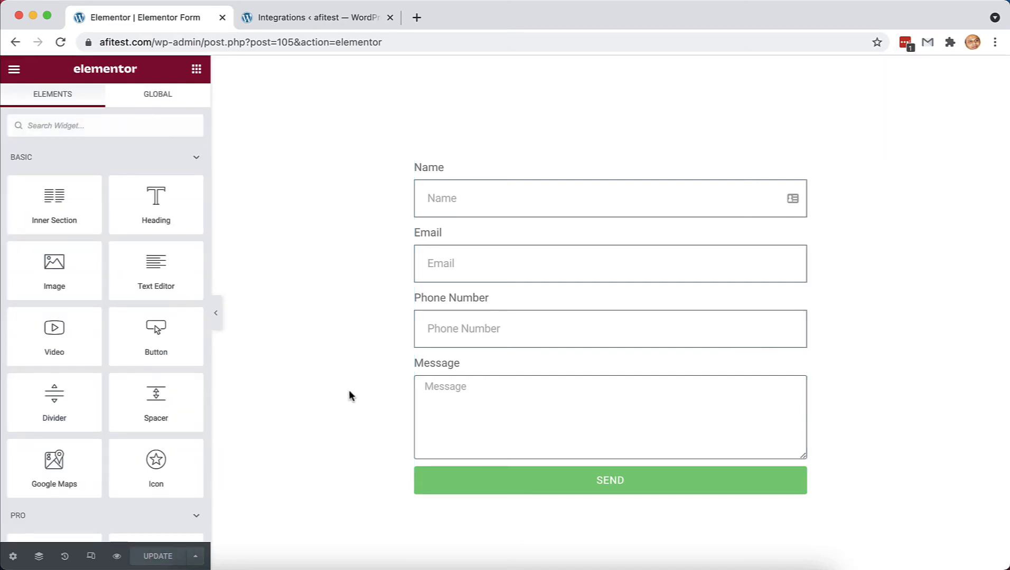
- Set the integration's action to Webhook with the Send Data to Webhook task
{"action": "left_click", "coordinate": [308, 18]}
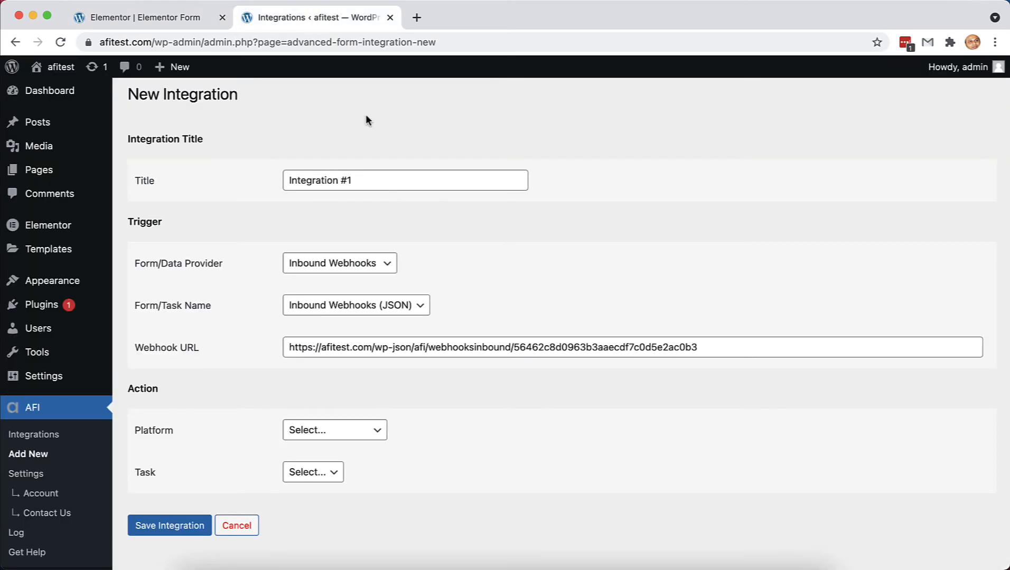
{"action": "scroll", "coordinate": [466, 448], "scroll_direction": "down", "scroll_amount": 1}
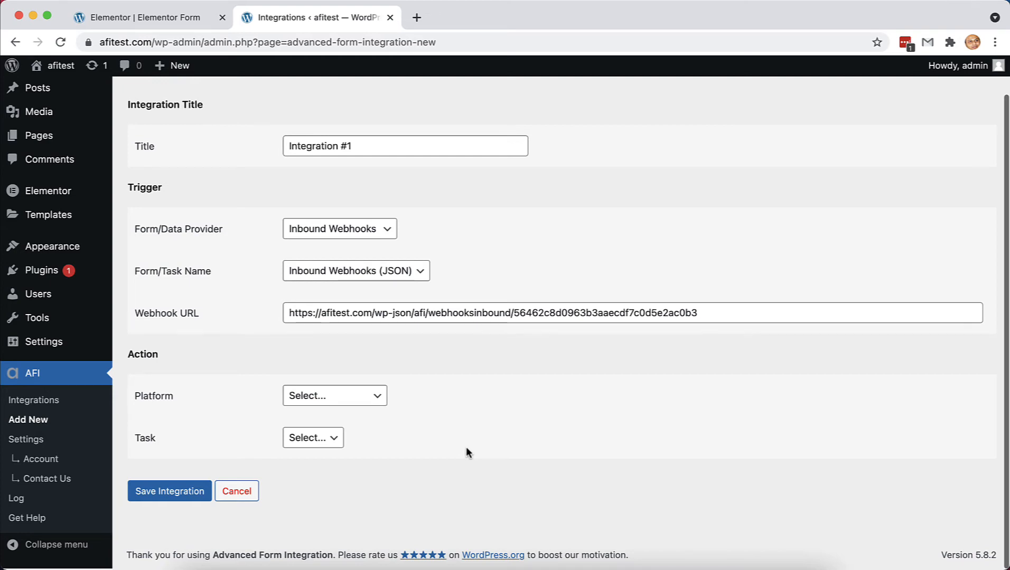
{"action": "left_click", "coordinate": [373, 396]}
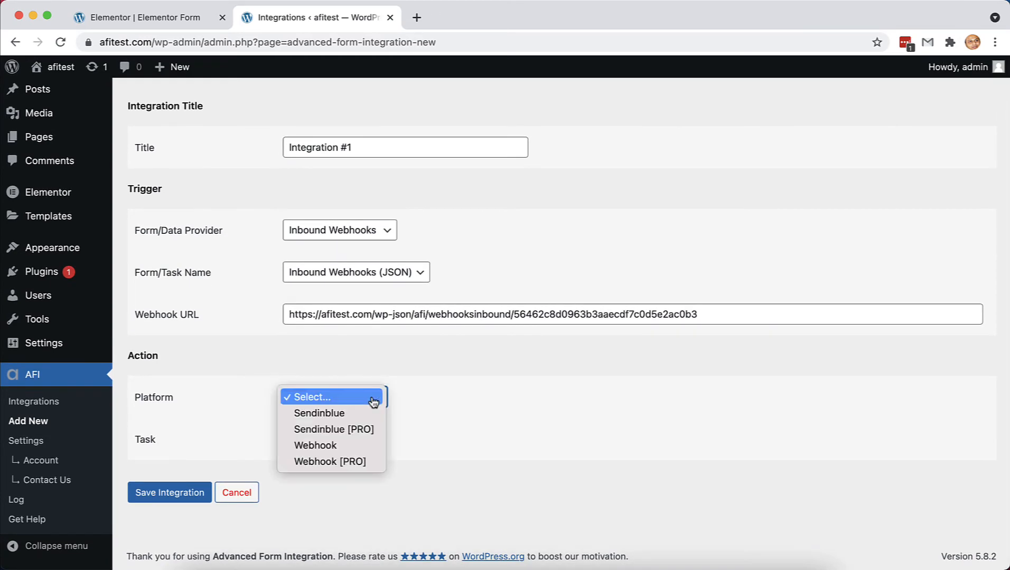
{"action": "left_click", "coordinate": [351, 449]}
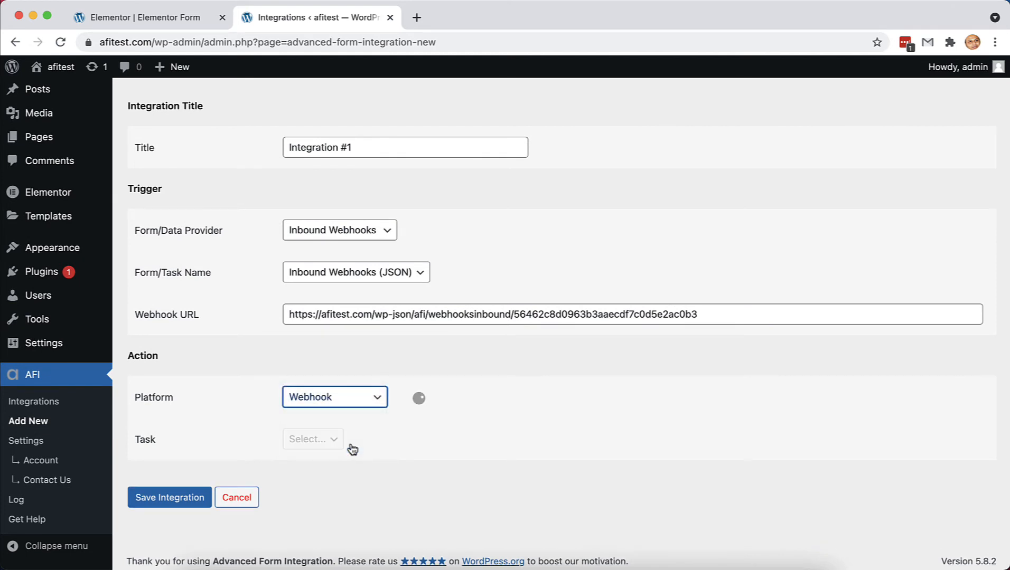
{"action": "left_click", "coordinate": [364, 441]}
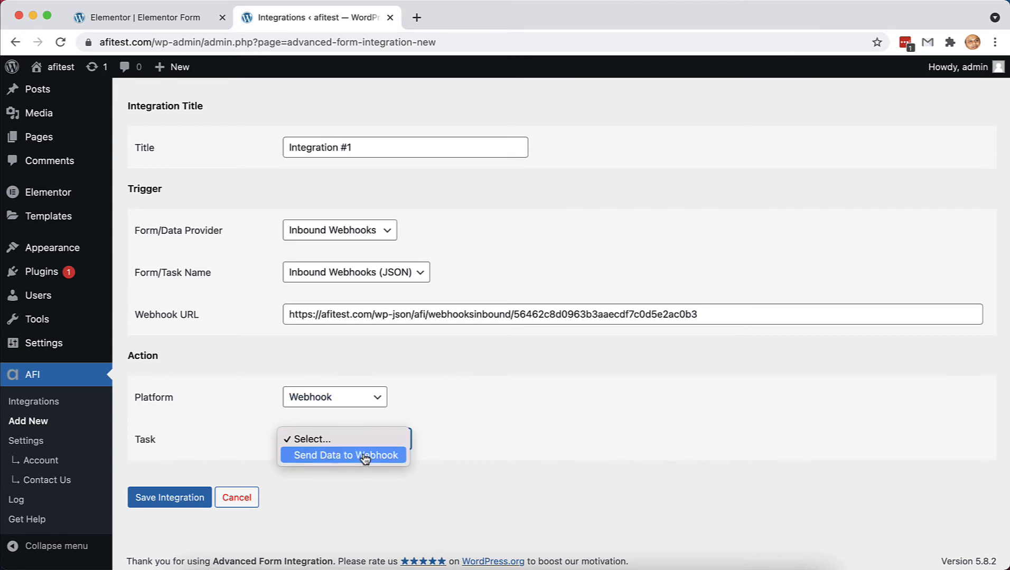
{"action": "left_click", "coordinate": [364, 459]}
{"action": "scroll", "coordinate": [562, 442], "scroll_direction": "down", "scroll_amount": 2}
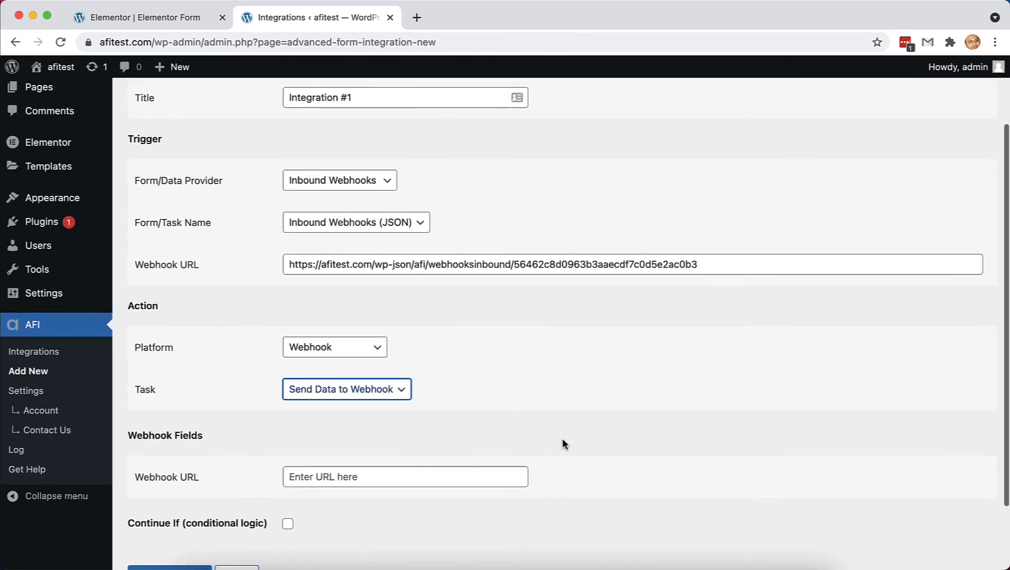
{"action": "scroll", "coordinate": [562, 444], "scroll_direction": "up", "scroll_amount": 1}
{"action": "scroll", "coordinate": [562, 444], "scroll_direction": "down", "scroll_amount": 4}
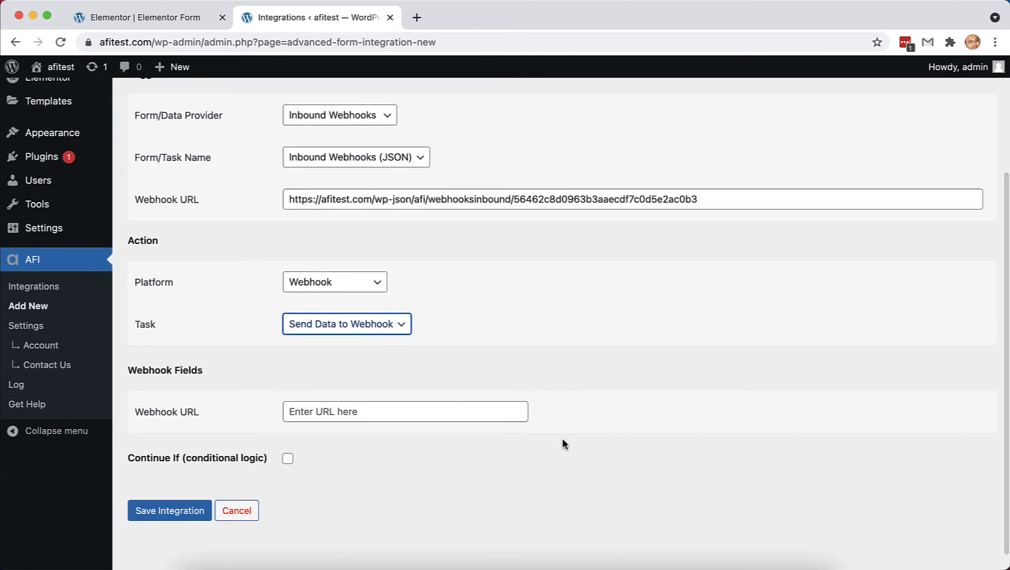
{"action": "left_click", "coordinate": [464, 399]}
{"action": "type", "text": "https:"}
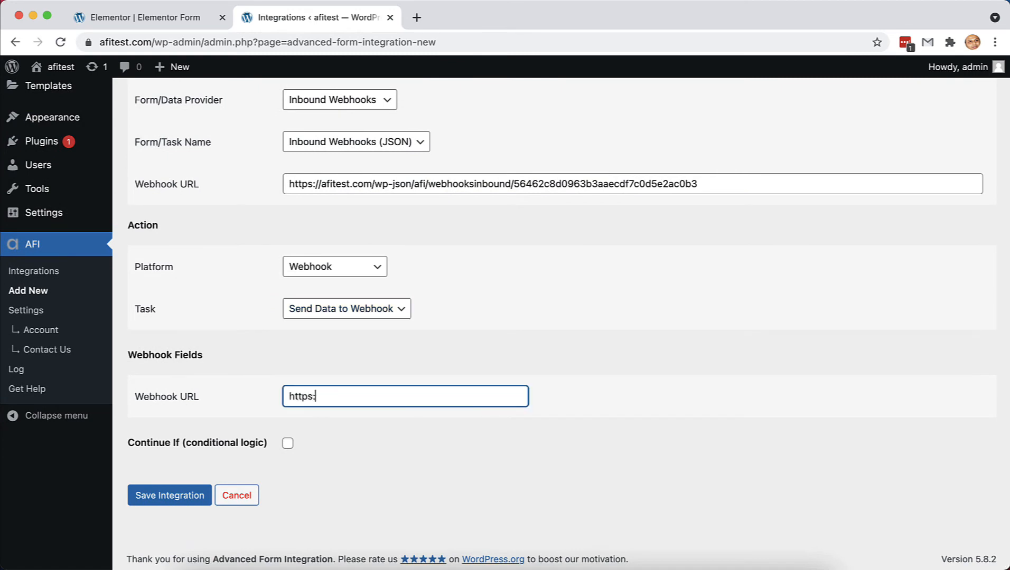
{"action": "type", "text": "//google.com"}
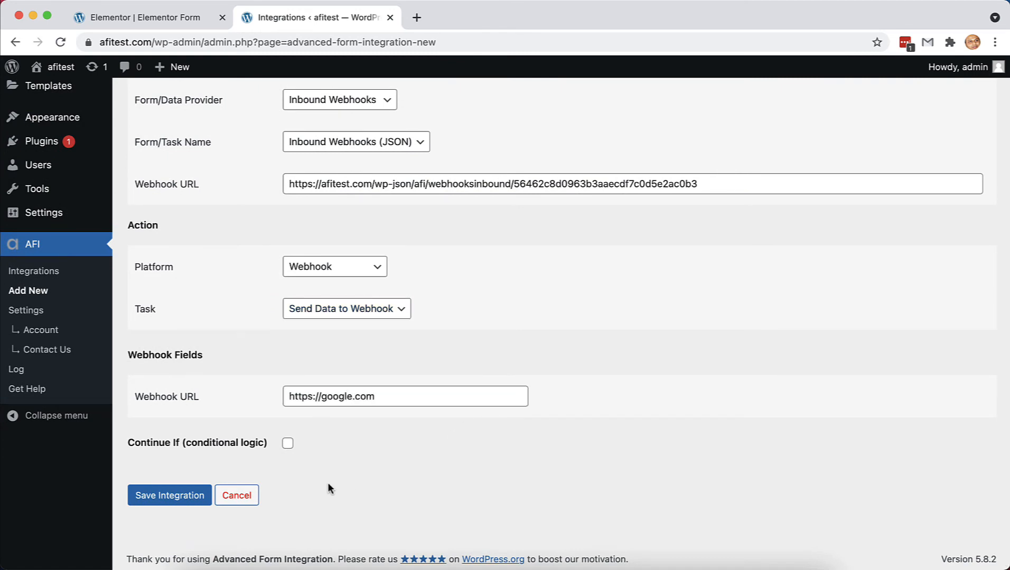
{"action": "left_click", "coordinate": [188, 494]}
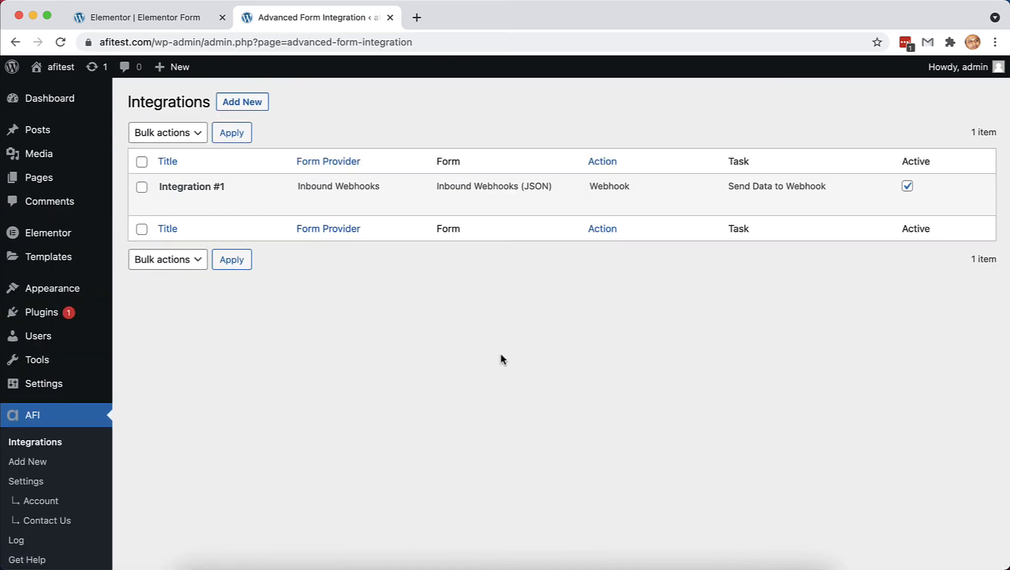
{"action": "left_click", "coordinate": [175, 18]}
- View the published Elementor form page from the editor's site menu
{"action": "left_click", "coordinate": [14, 69]}
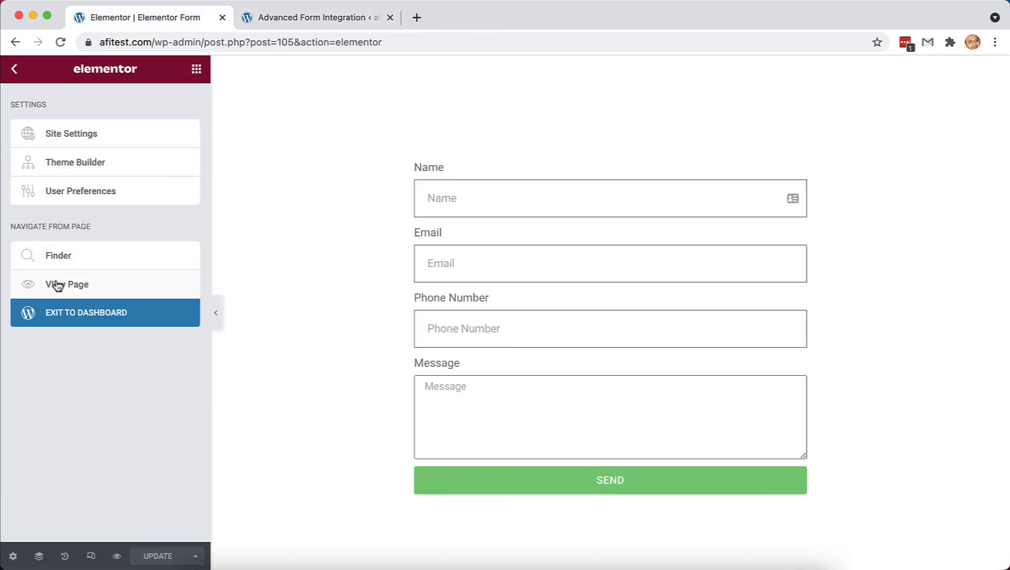
{"action": "left_click", "coordinate": [54, 284]}
{"action": "scroll", "coordinate": [379, 362], "scroll_direction": "down", "scroll_amount": 5}
{"action": "scroll", "coordinate": [380, 365], "scroll_direction": "down", "scroll_amount": 3}
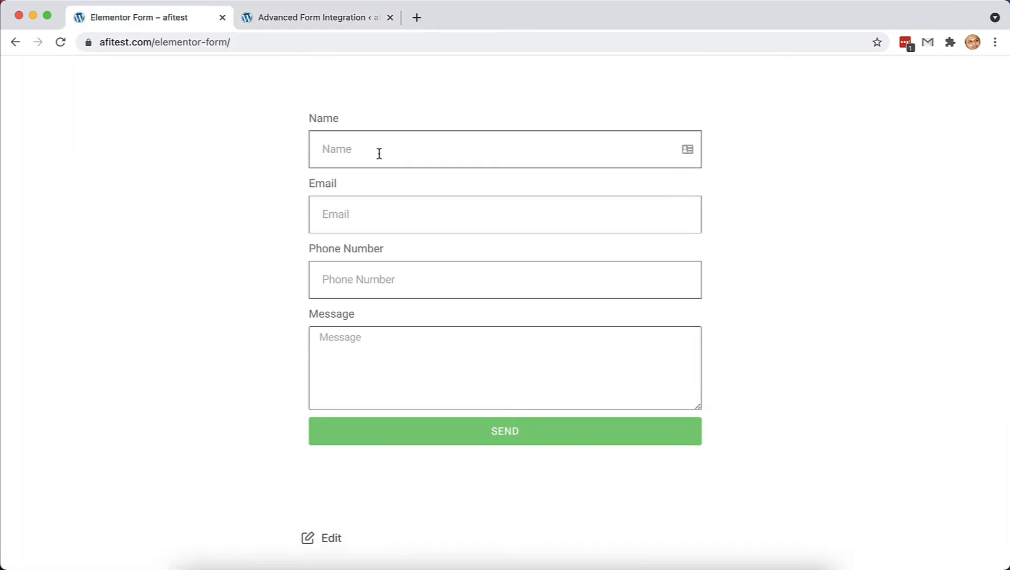
- Submit a test entry with a sample name, email, phone number and message 'Test Message'
{"action": "type", "text": "John Doe"}
{"action": "key", "text": "Tab"}
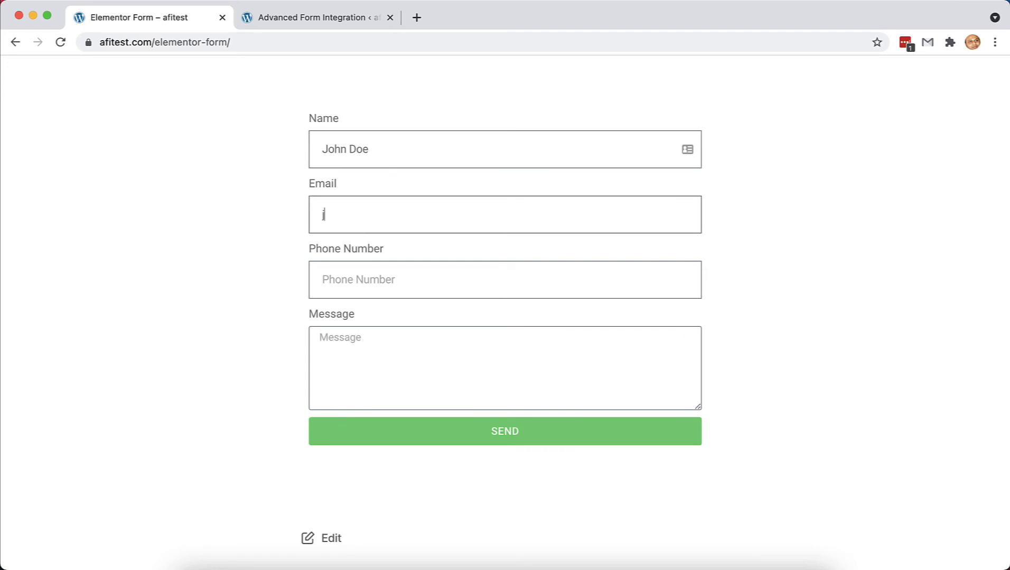
{"action": "key", "text": "Tab"}
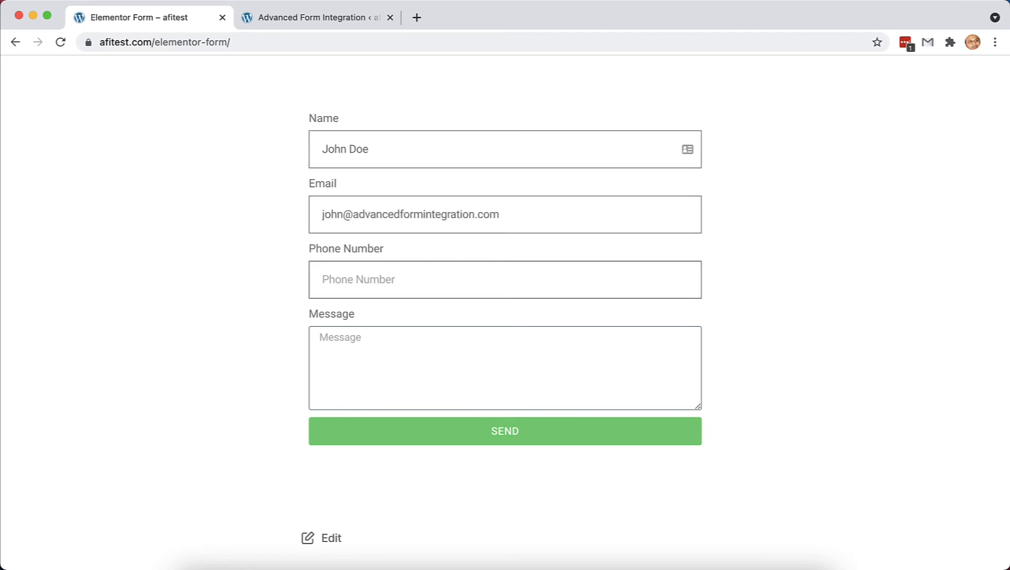
{"action": "type", "text": "3334445555"}
{"action": "key", "text": "Tab"}
{"action": "type", "text": "Test Message"}
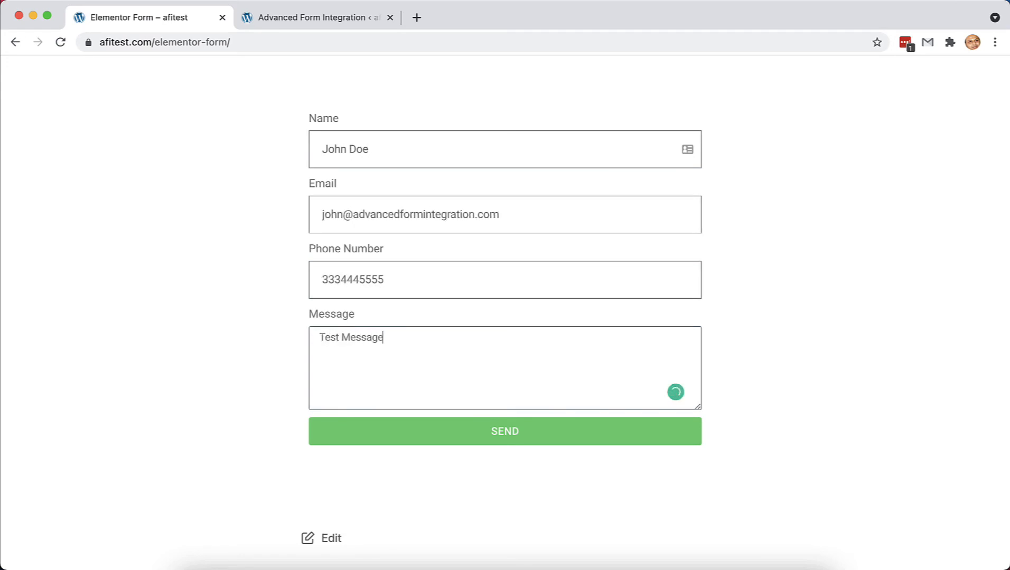
{"action": "left_click", "coordinate": [478, 435]}
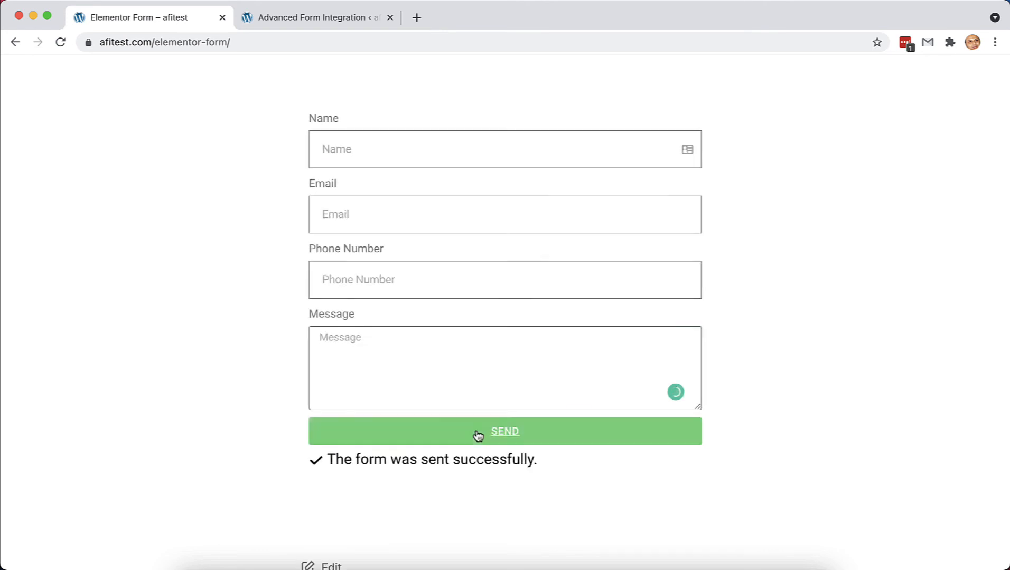
{"action": "left_click", "coordinate": [333, 16]}
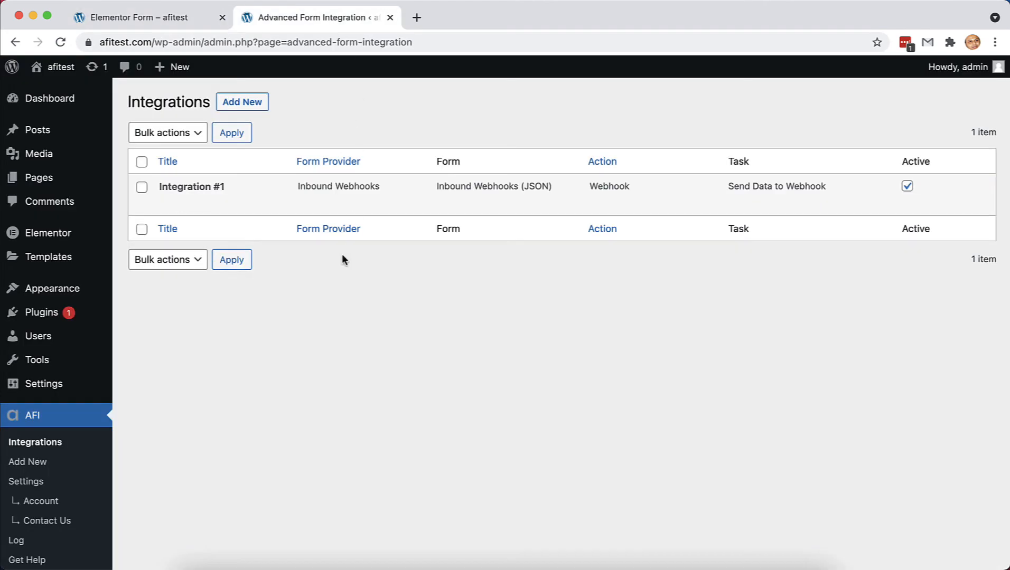
- Open the newest AFI log entry and scroll to its Request Data
{"action": "scroll", "coordinate": [246, 362], "scroll_direction": "down", "scroll_amount": 2}
{"action": "left_click", "coordinate": [31, 509]}
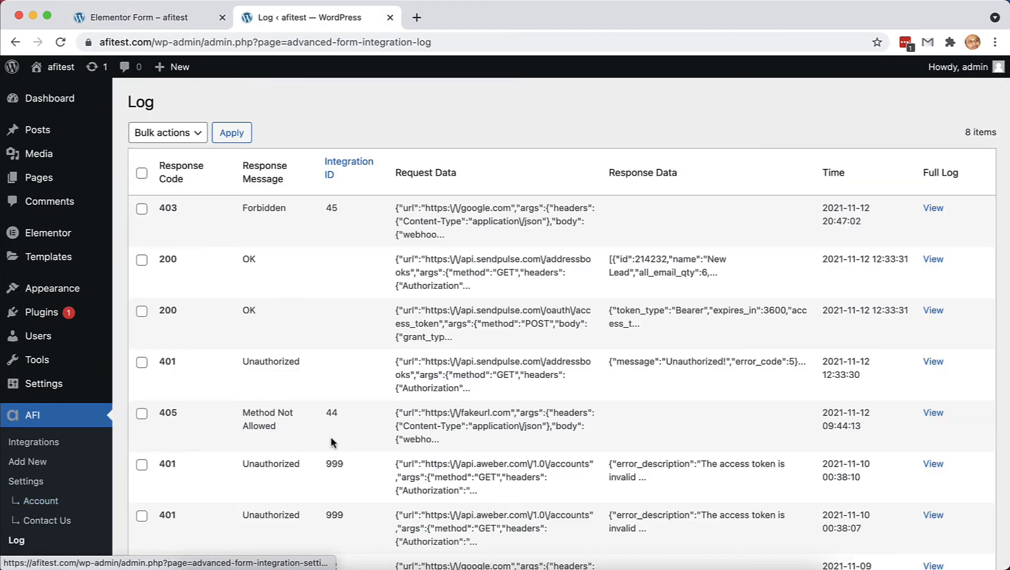
{"action": "left_click", "coordinate": [933, 208]}
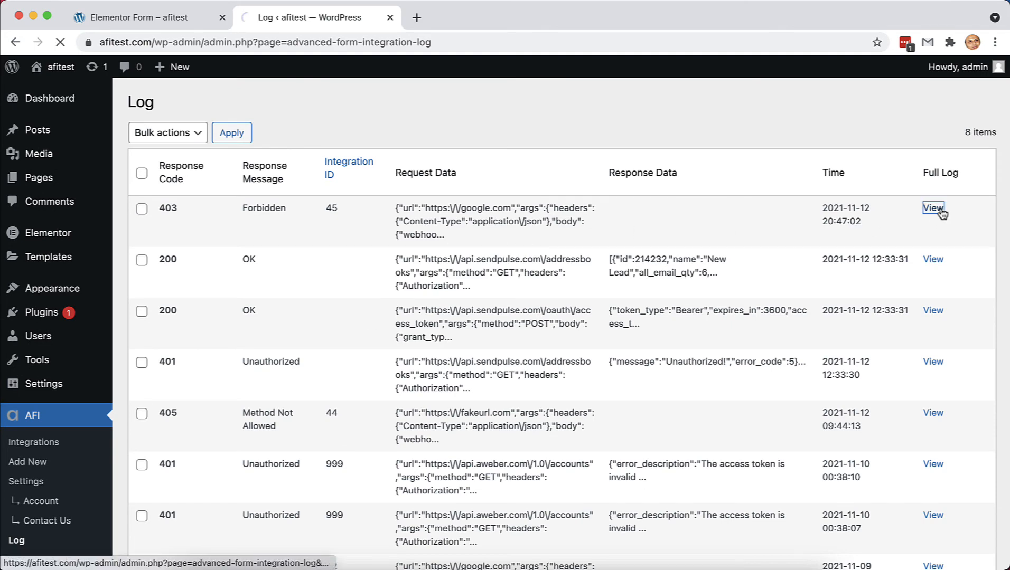
{"action": "scroll", "coordinate": [582, 394], "scroll_direction": "down", "scroll_amount": 1}
{"action": "scroll", "coordinate": [581, 397], "scroll_direction": "down", "scroll_amount": 3}
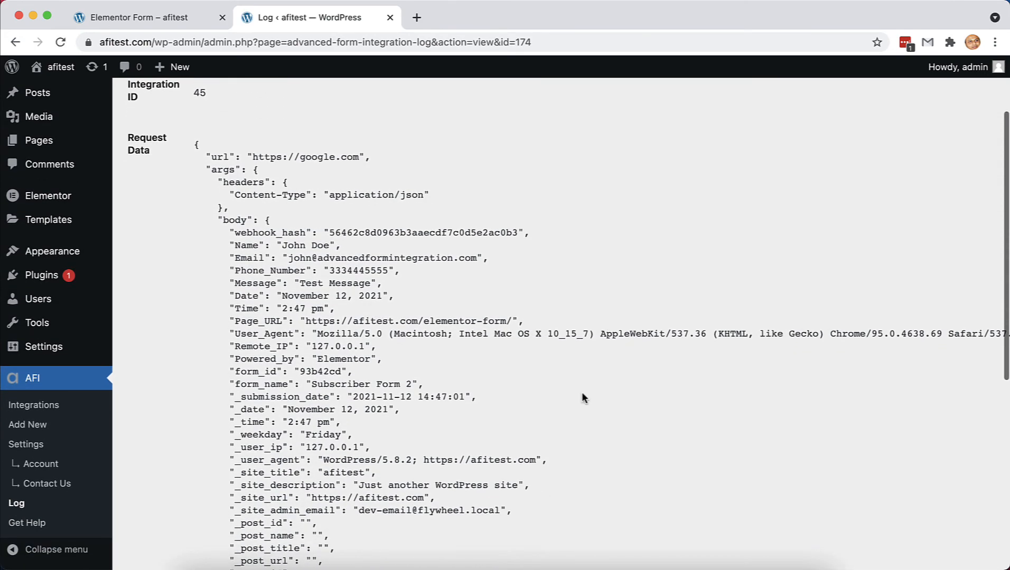
{"action": "scroll", "coordinate": [582, 397], "scroll_direction": "down", "scroll_amount": 1}
{"action": "scroll", "coordinate": [581, 397], "scroll_direction": "up", "scroll_amount": 2}
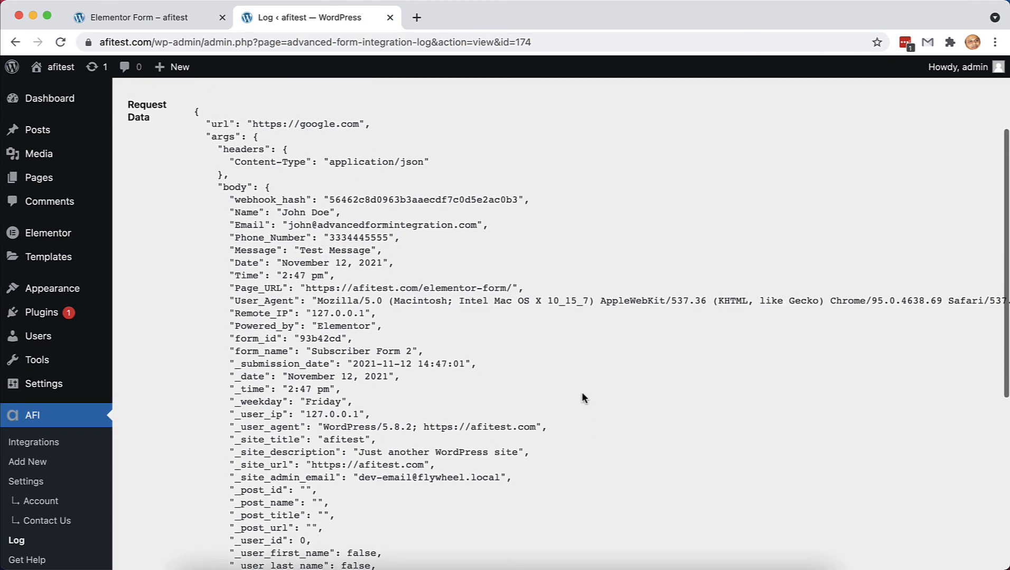
{"action": "scroll", "coordinate": [396, 139], "scroll_direction": "up", "scroll_amount": 1}
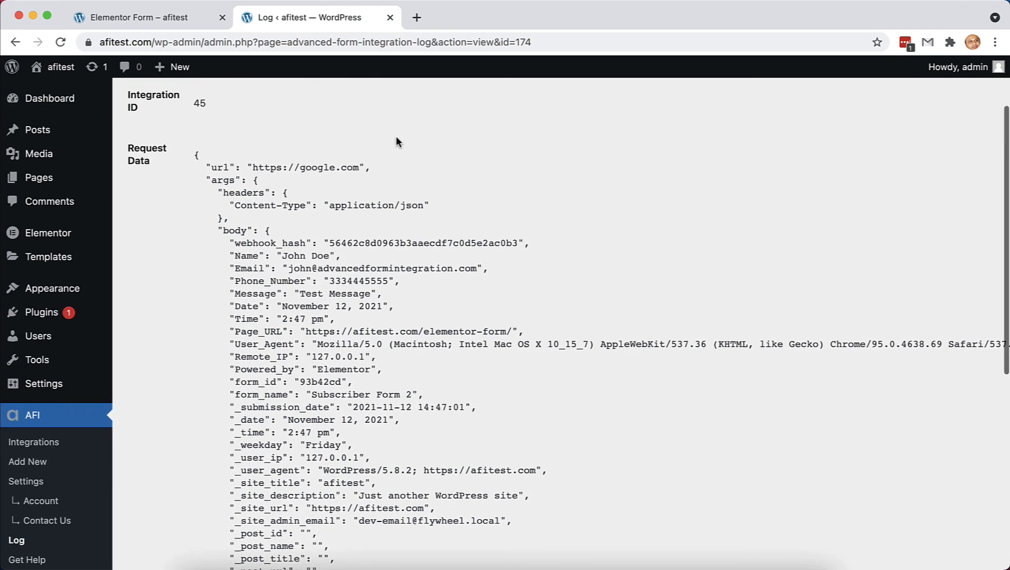
{"action": "scroll", "coordinate": [391, 158], "scroll_direction": "down", "scroll_amount": 2}
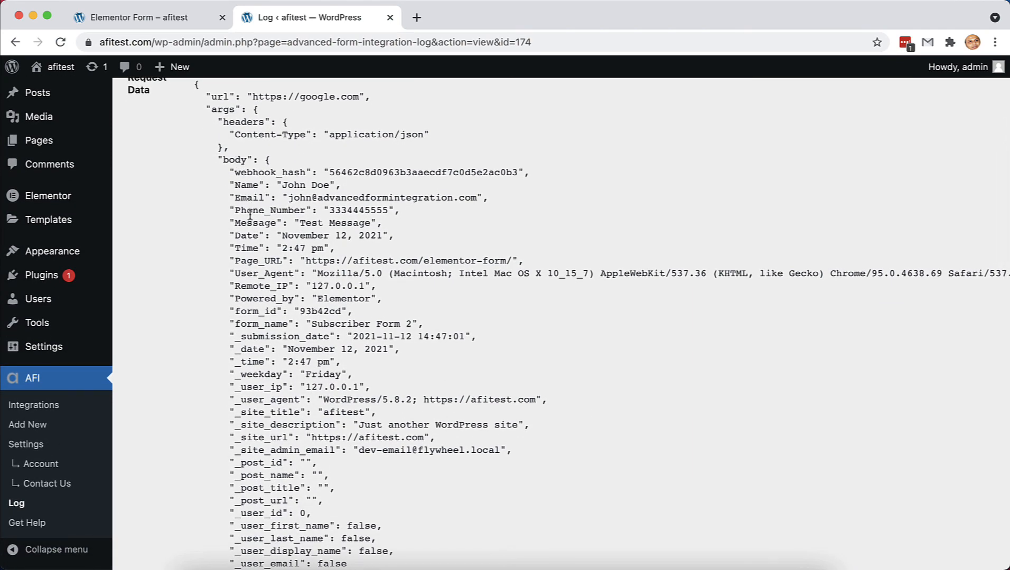
- Pick out the Name, Email, Phone_Number and Message keys in the request body
{"action": "double_click", "coordinate": [243, 185]}
{"action": "double_click", "coordinate": [247, 198]}
{"action": "double_click", "coordinate": [252, 211]}
{"action": "double_click", "coordinate": [254, 223]}
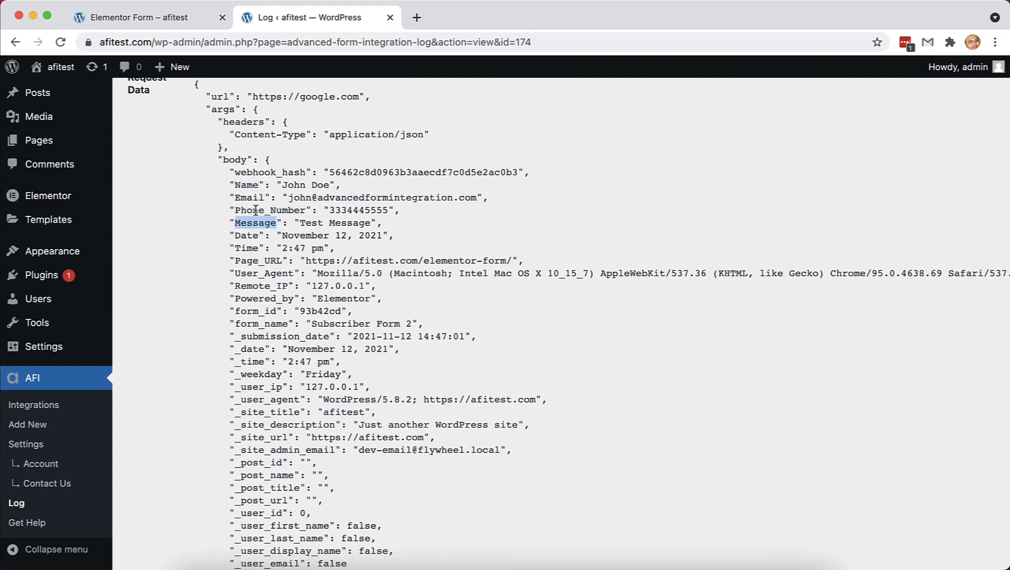
{"action": "left_click", "coordinate": [52, 406], "text": "super"}
- Set Integration #1's action to Sendinblue [PRO] with the Subscribe To List task
{"action": "left_click", "coordinate": [521, 16]}
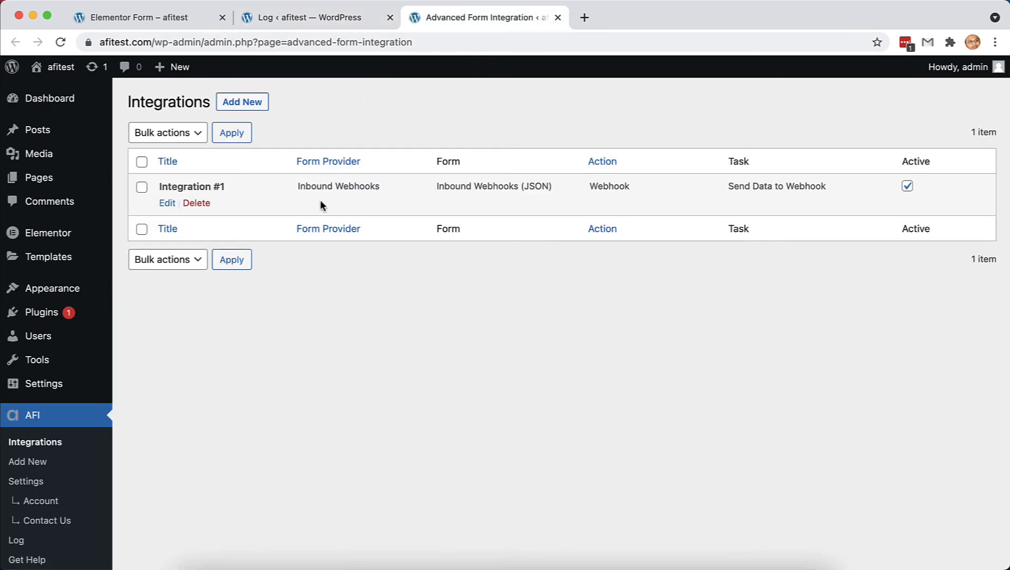
{"action": "left_click", "coordinate": [167, 204]}
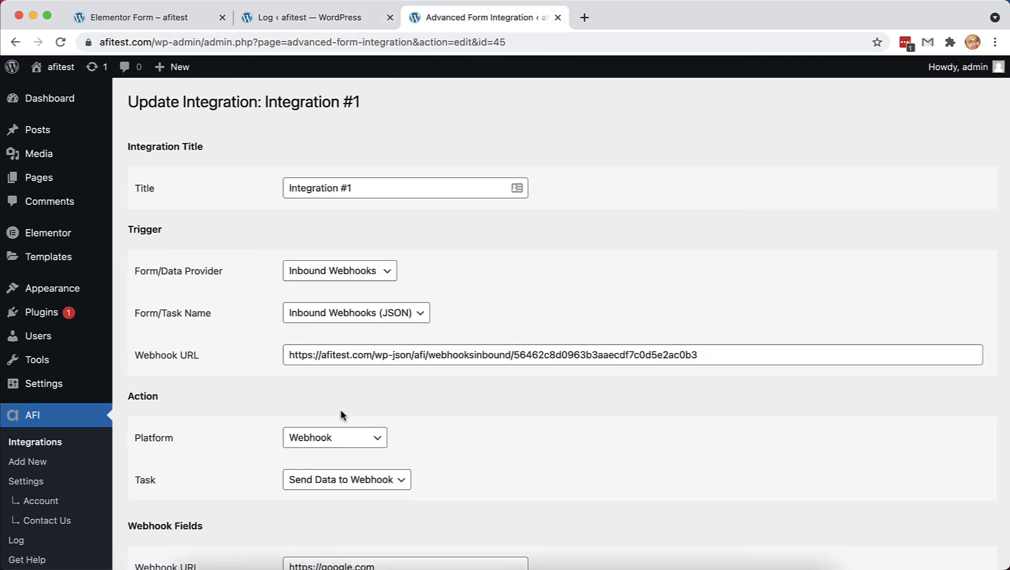
{"action": "scroll", "coordinate": [340, 415], "scroll_direction": "down", "scroll_amount": 5}
{"action": "left_click", "coordinate": [379, 272]}
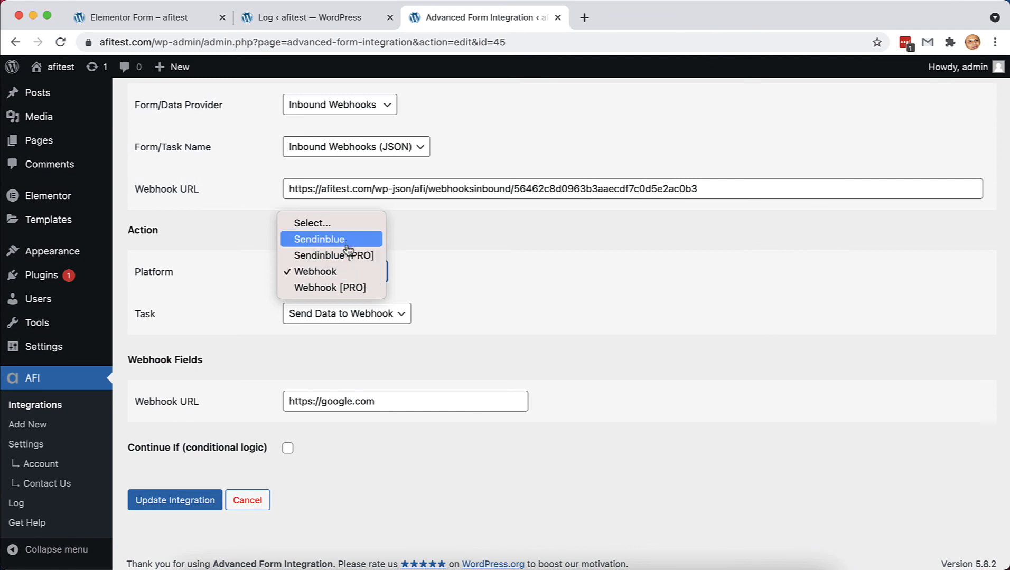
{"action": "left_click", "coordinate": [334, 256]}
{"action": "left_click", "coordinate": [389, 435]}
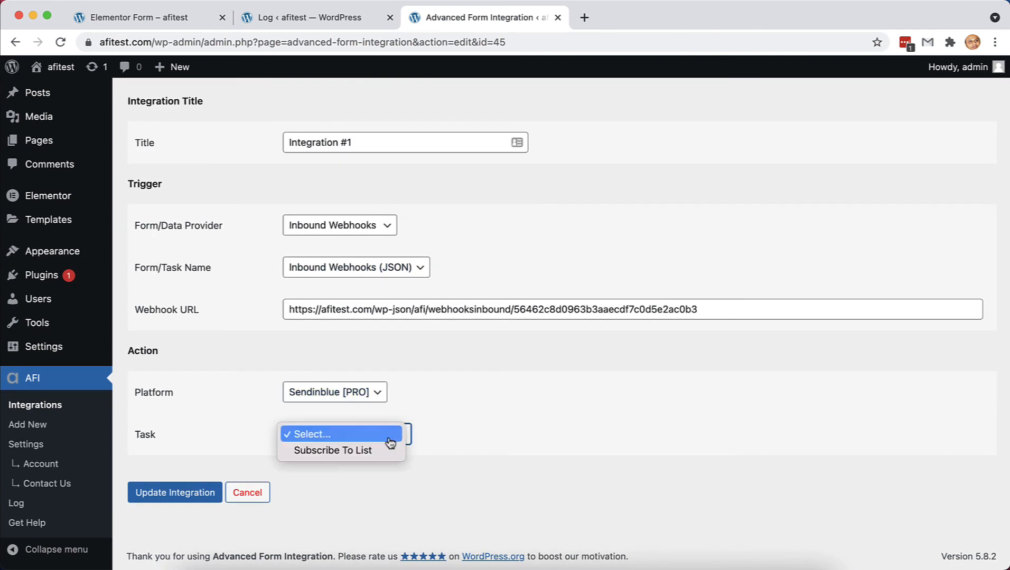
{"action": "left_click", "coordinate": [383, 452]}
- Choose the New Lead list as the Sendinblue contact list
{"action": "scroll", "coordinate": [488, 445], "scroll_direction": "down", "scroll_amount": 5}
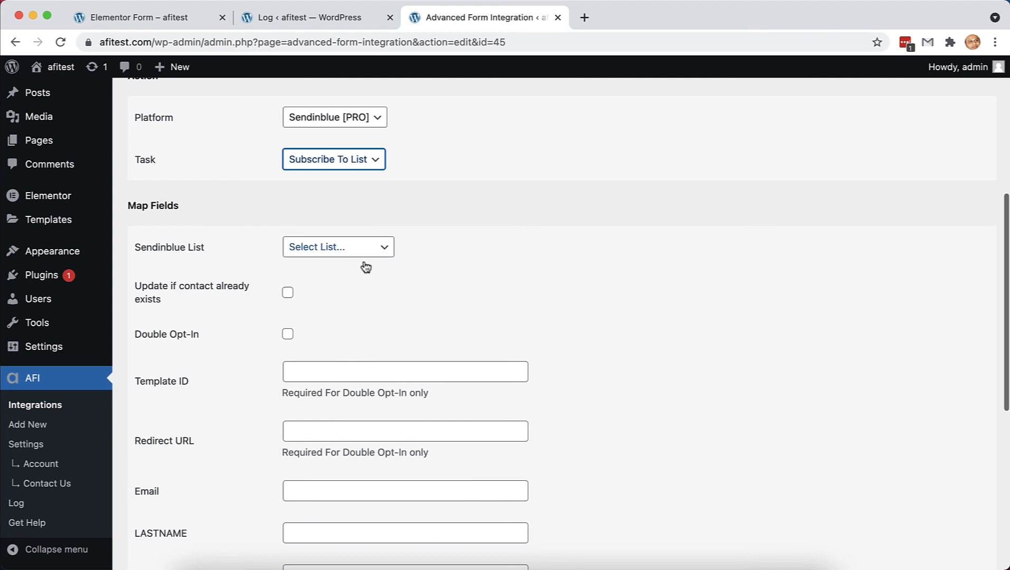
{"action": "left_click", "coordinate": [369, 251]}
{"action": "left_click", "coordinate": [388, 280]}
{"action": "scroll", "coordinate": [484, 329], "scroll_direction": "down", "scroll_amount": 2}
{"action": "scroll", "coordinate": [484, 332], "scroll_direction": "down", "scroll_amount": 2}
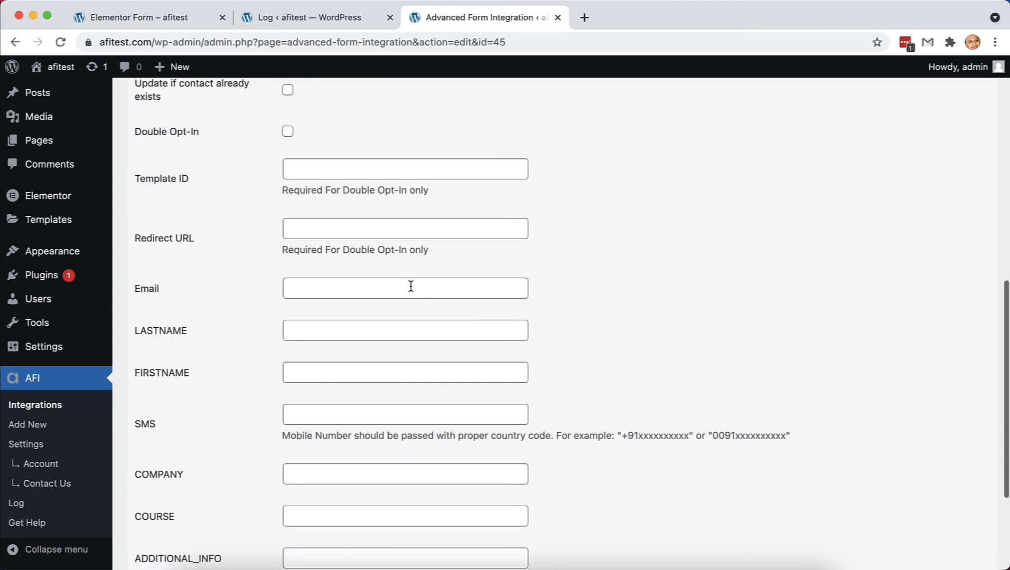
- Map the Email field to {{Email}} using the key copied from the log
{"action": "left_click", "coordinate": [416, 290]}
{"action": "left_click", "coordinate": [338, 22]}
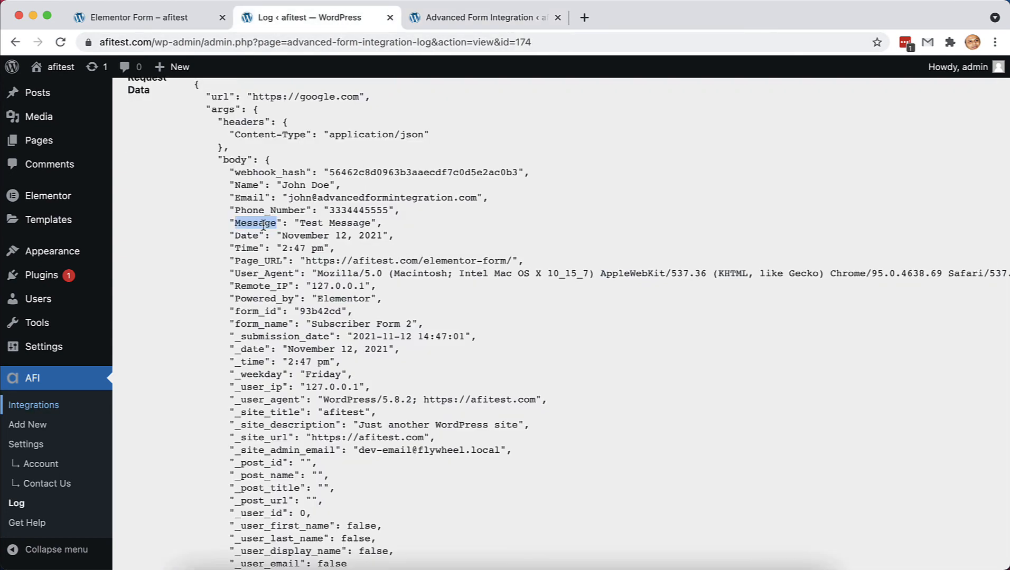
{"action": "double_click", "coordinate": [248, 197]}
{"action": "key", "text": "super+c"}
{"action": "left_click", "coordinate": [464, 18]}
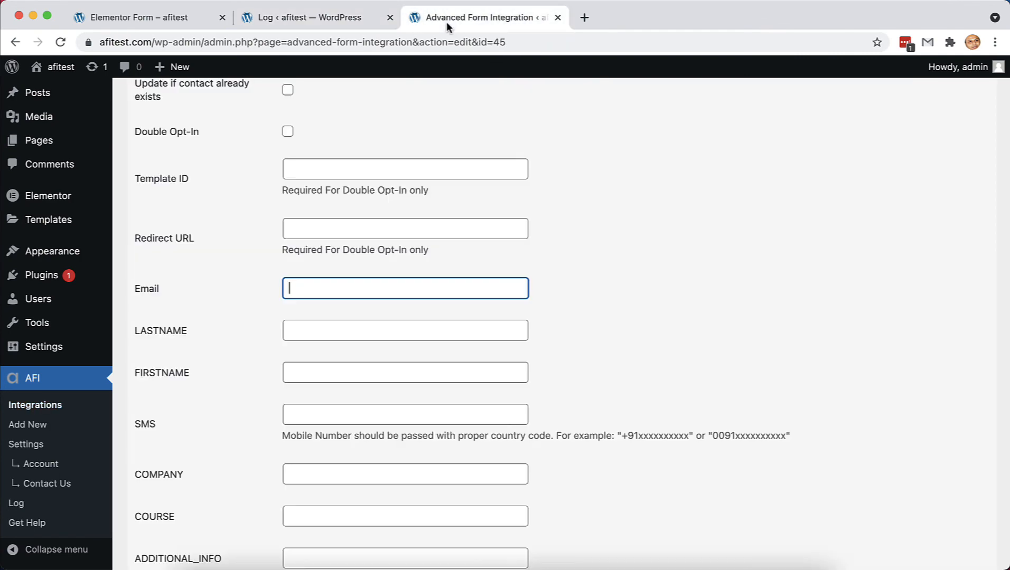
{"action": "type", "text": "{{"}
{"action": "key", "text": "super+v"}
- Map the FIRSTNAME field to {{Name}} from the log's request data
{"action": "left_click", "coordinate": [327, 20]}
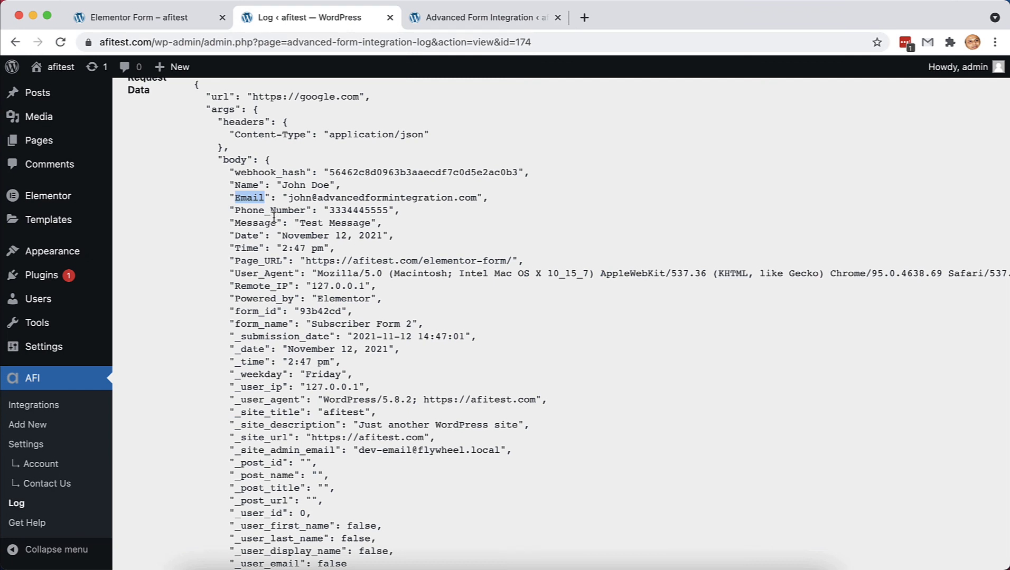
{"action": "double_click", "coordinate": [253, 185]}
{"action": "key", "text": "super+c"}
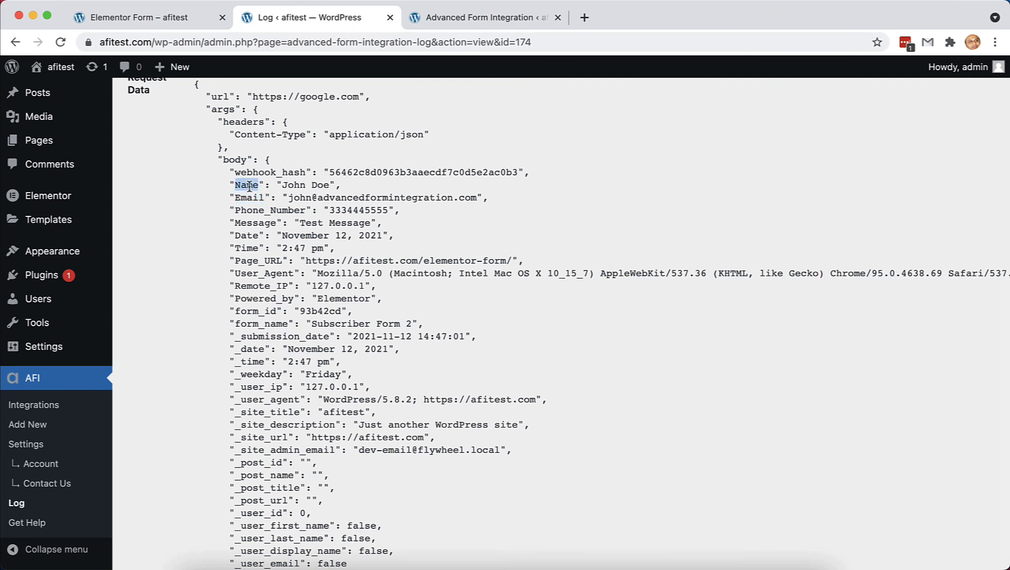
{"action": "left_click", "coordinate": [462, 18]}
{"action": "left_click", "coordinate": [336, 369]}
{"action": "type", "text": "{{"}
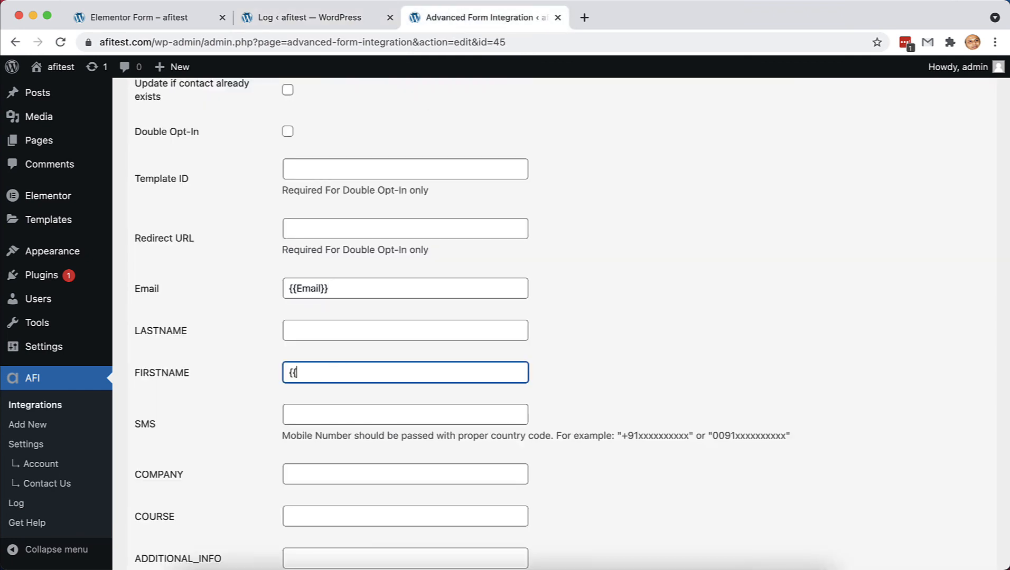
{"action": "key", "text": "super+v"}
- Map the SMS field to {{Phone_Number}} and review the completed mappings
{"action": "left_click", "coordinate": [311, 18]}
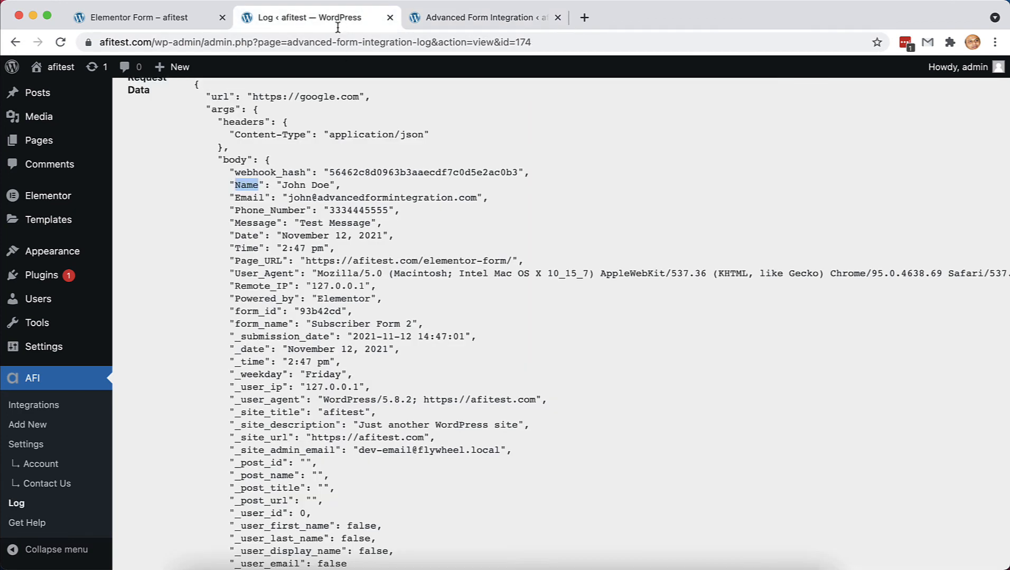
{"action": "double_click", "coordinate": [261, 211]}
{"action": "key", "text": "super+c"}
{"action": "left_click", "coordinate": [465, 17]}
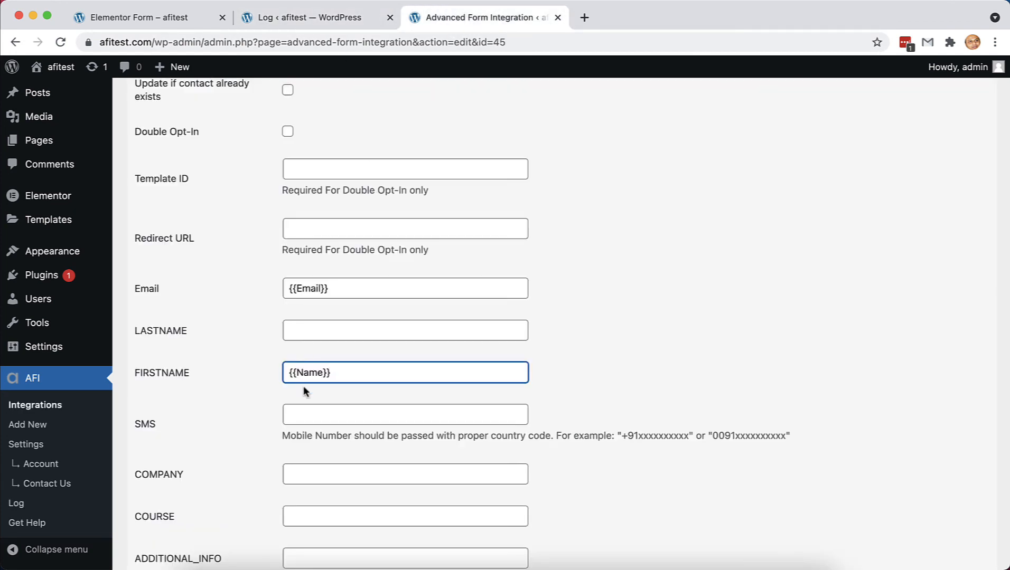
{"action": "left_click", "coordinate": [316, 422]}
{"action": "type", "text": "{{"}
{"action": "key", "text": "super+v"}
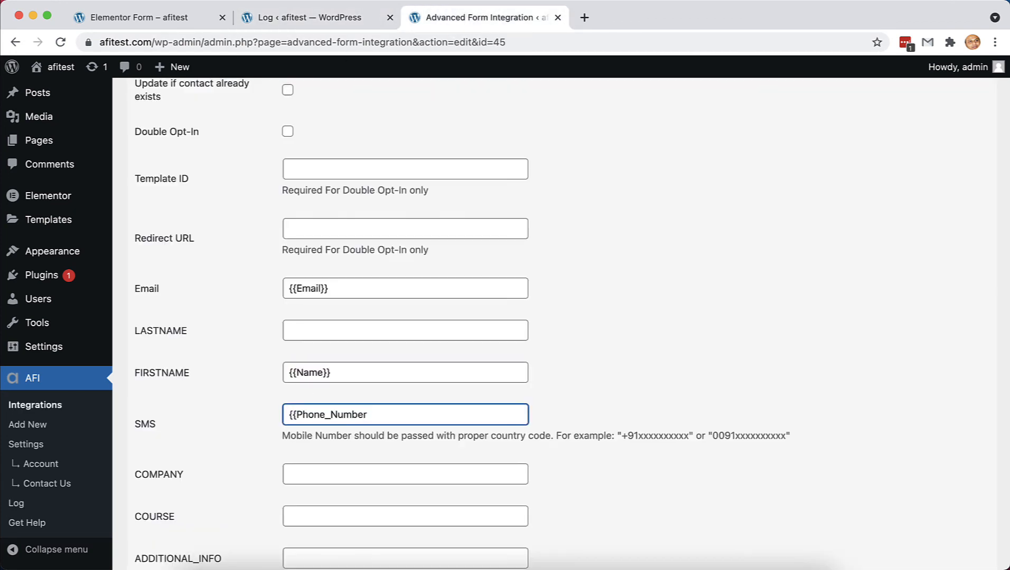
{"action": "type", "text": "}}"}
{"action": "scroll", "coordinate": [446, 502], "scroll_direction": "down", "scroll_amount": 3}
{"action": "scroll", "coordinate": [447, 501], "scroll_direction": "up", "scroll_amount": 4}
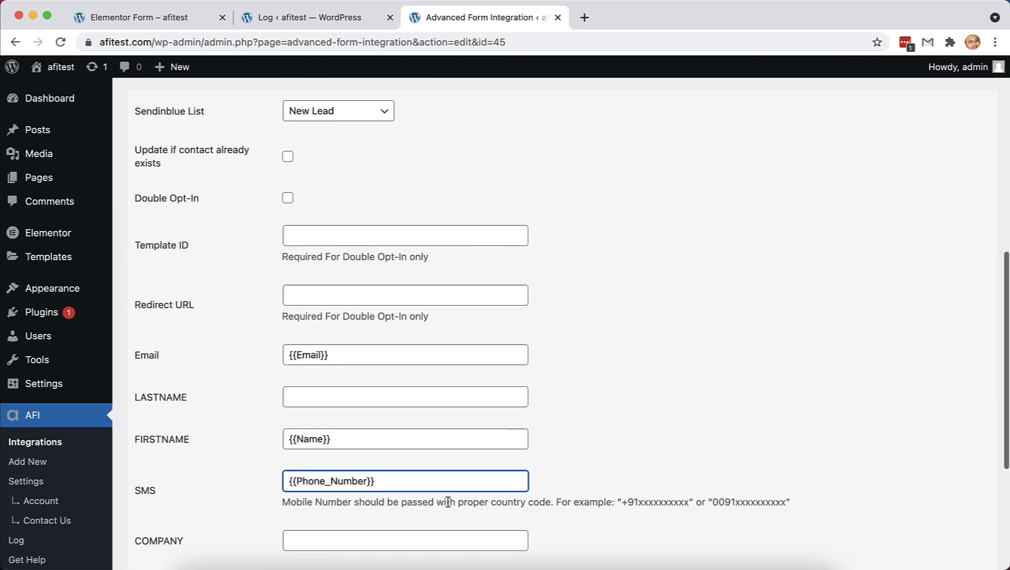
{"action": "scroll", "coordinate": [447, 502], "scroll_direction": "up", "scroll_amount": 8}
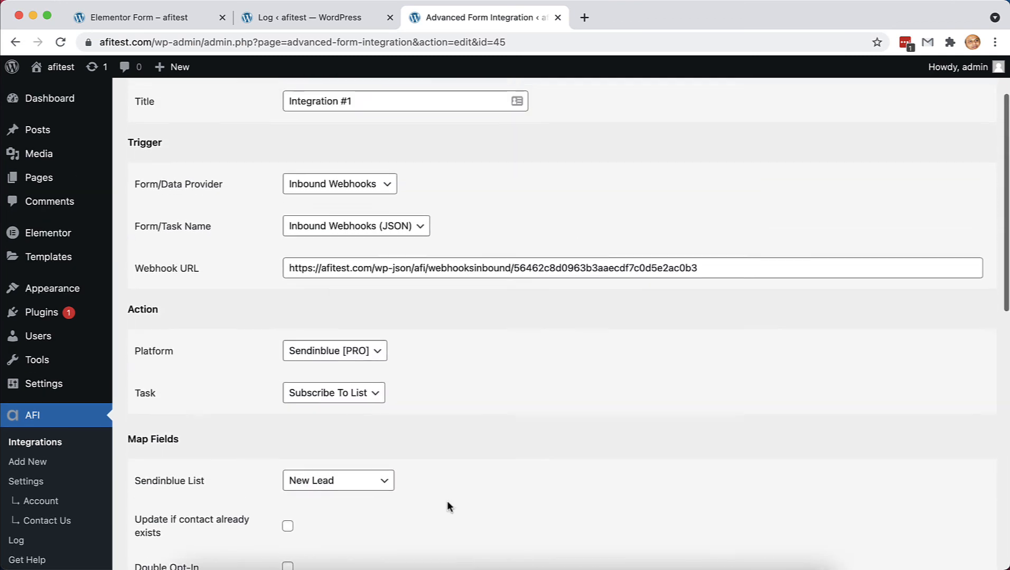
{"action": "scroll", "coordinate": [446, 506], "scroll_direction": "down", "scroll_amount": 10}
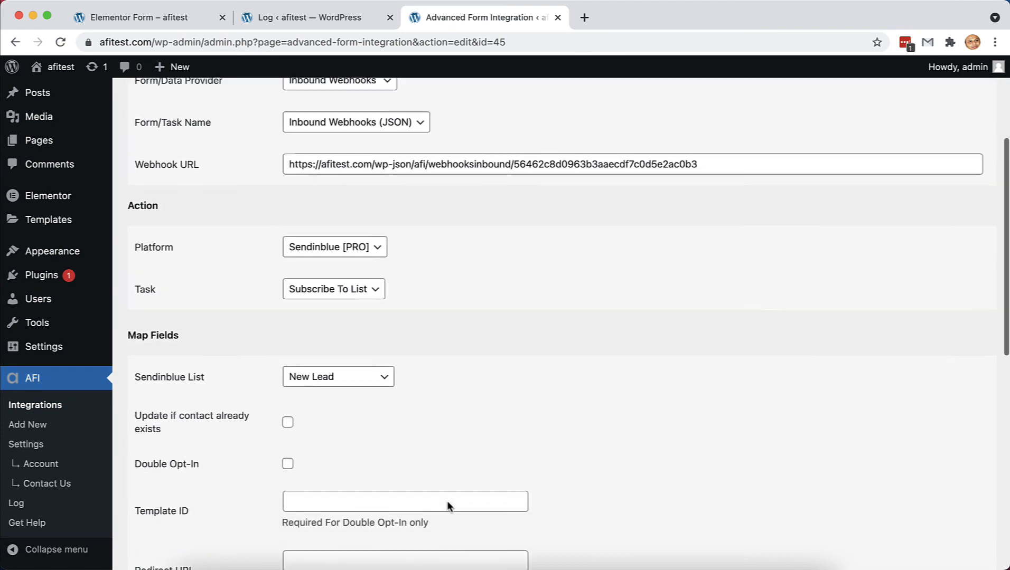
{"action": "scroll", "coordinate": [448, 502], "scroll_direction": "down", "scroll_amount": 3}
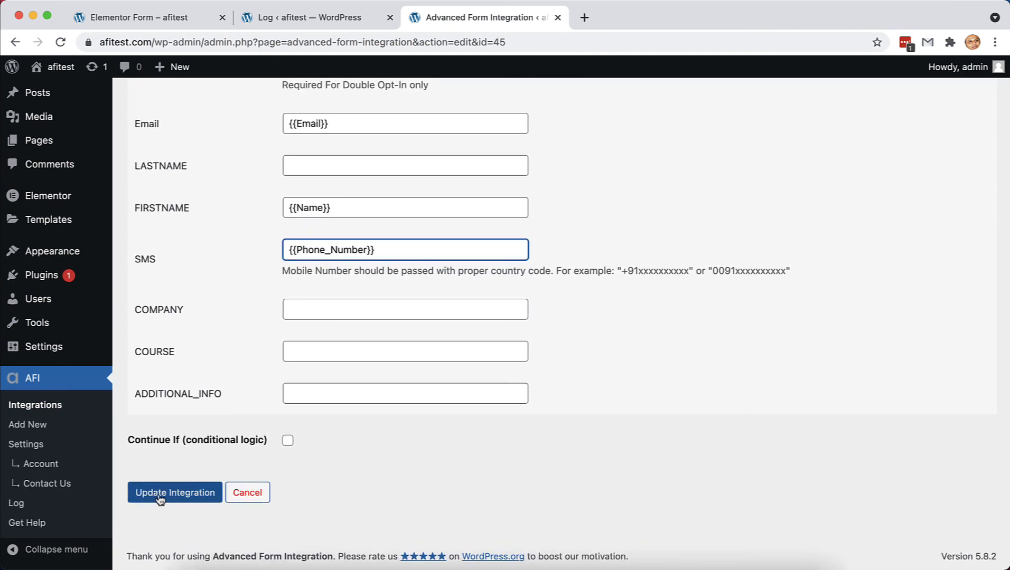